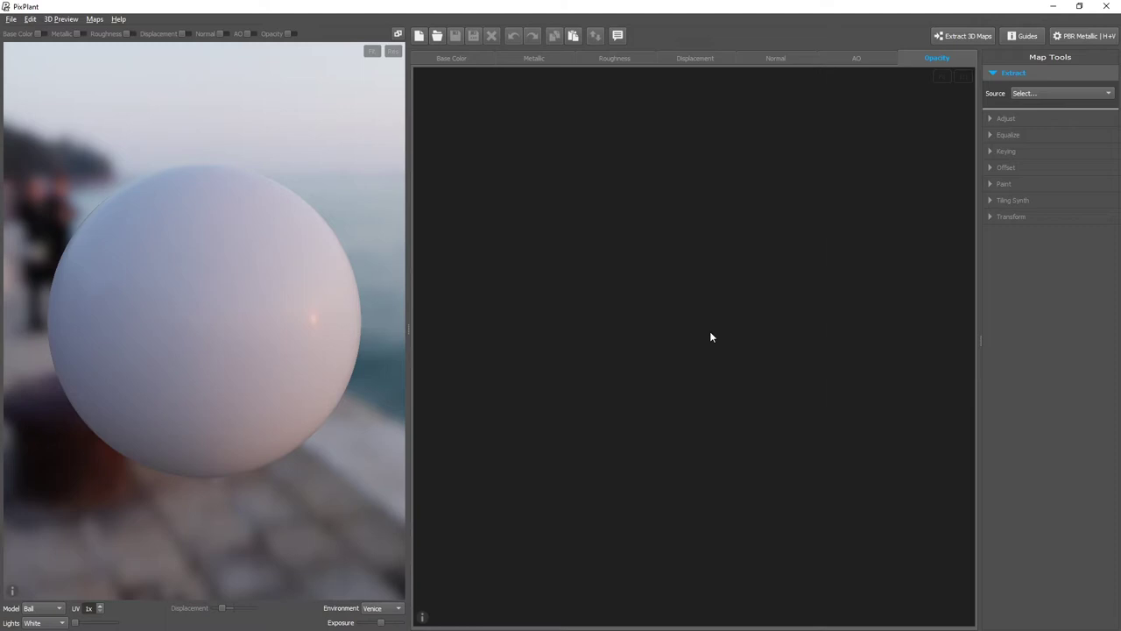
- Create a blank white 2048 x 2048 opacity map and open Paint with opacity 0
left_click(426, 40)
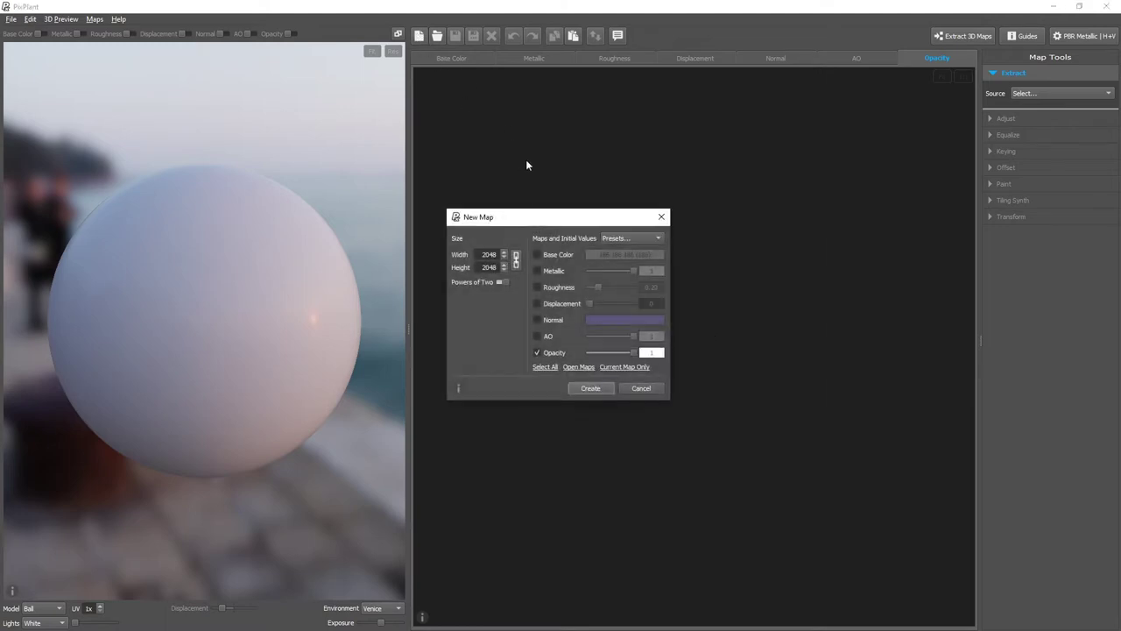
left_click(590, 388)
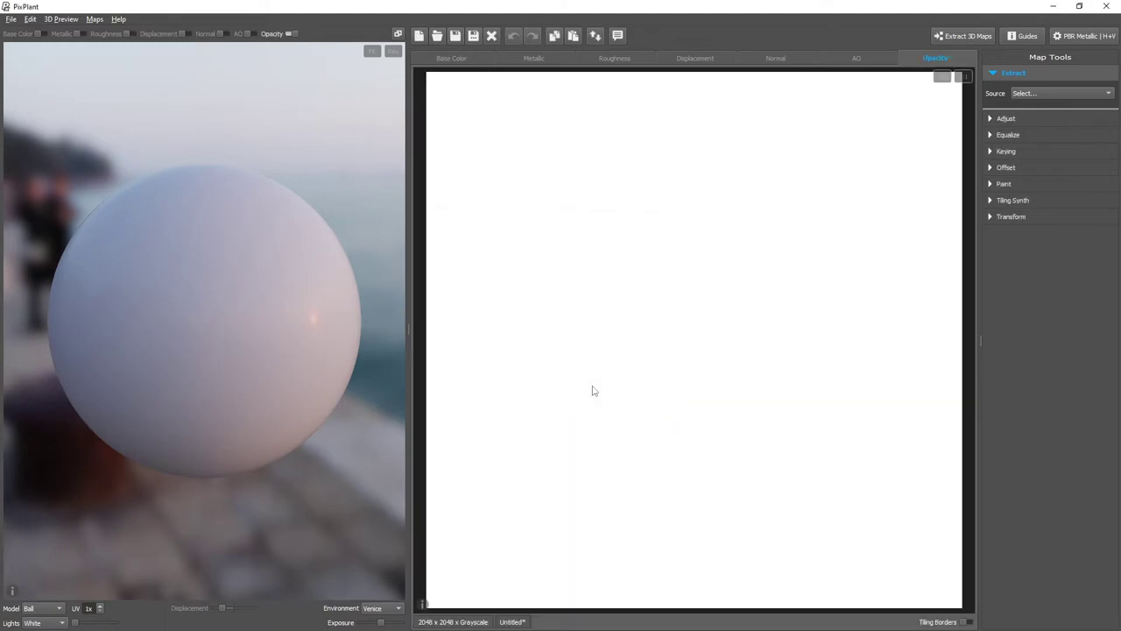
left_click(1019, 182)
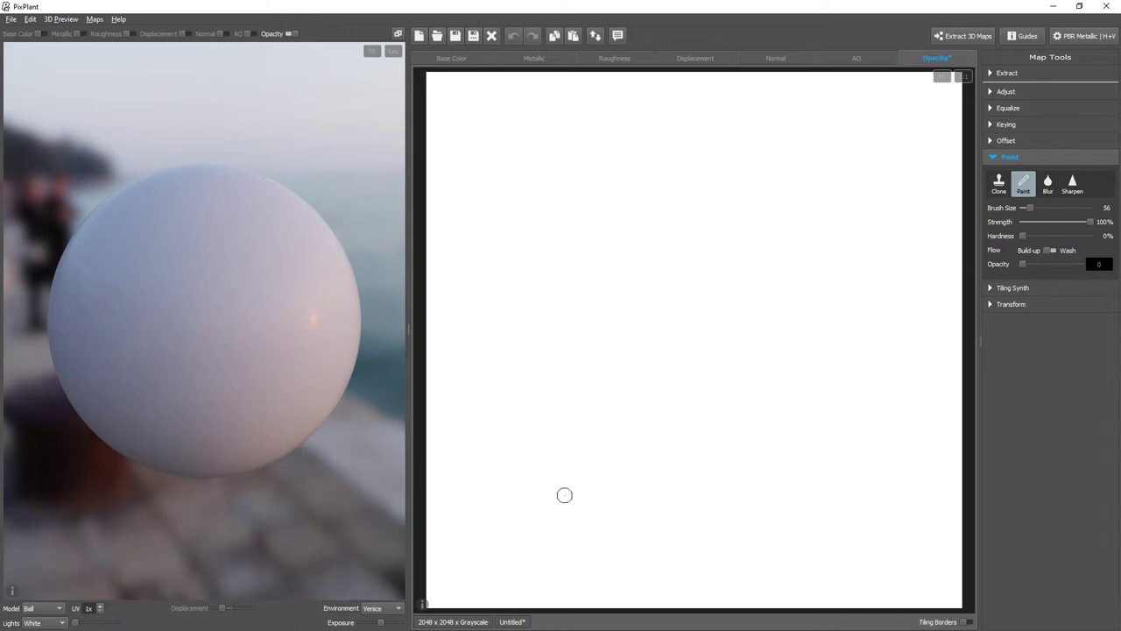
- Paint five diagonal black strokes slitting the preview sphere, then drag in the grate-metal map files
left_click_drag(563, 493, 814, 169)
left_click_drag(578, 523, 880, 161)
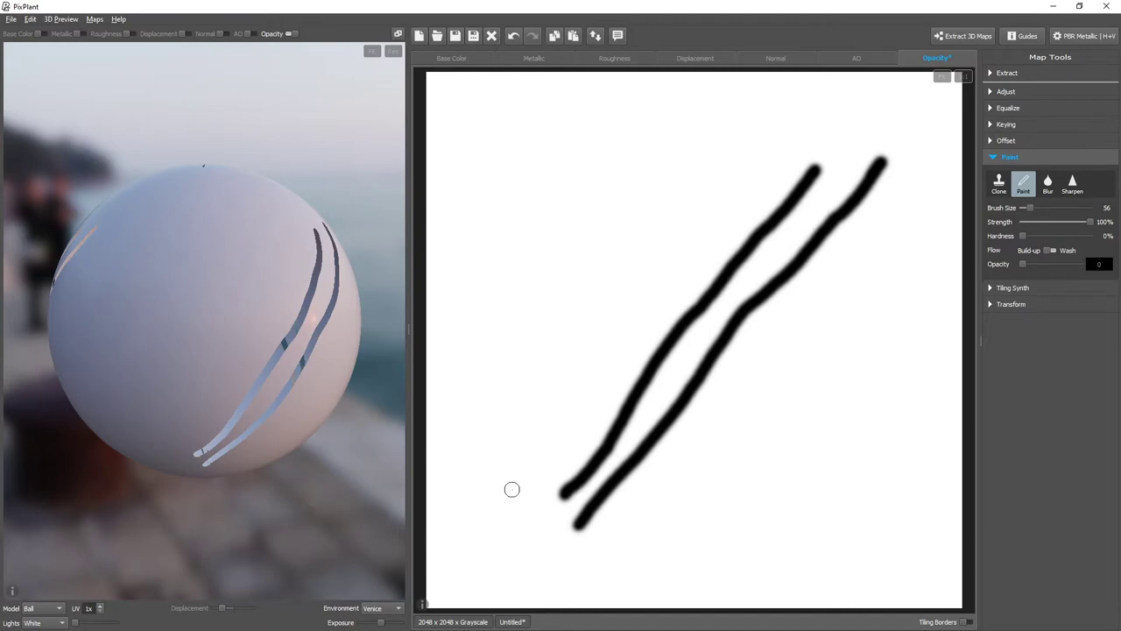
left_click_drag(512, 487, 761, 139)
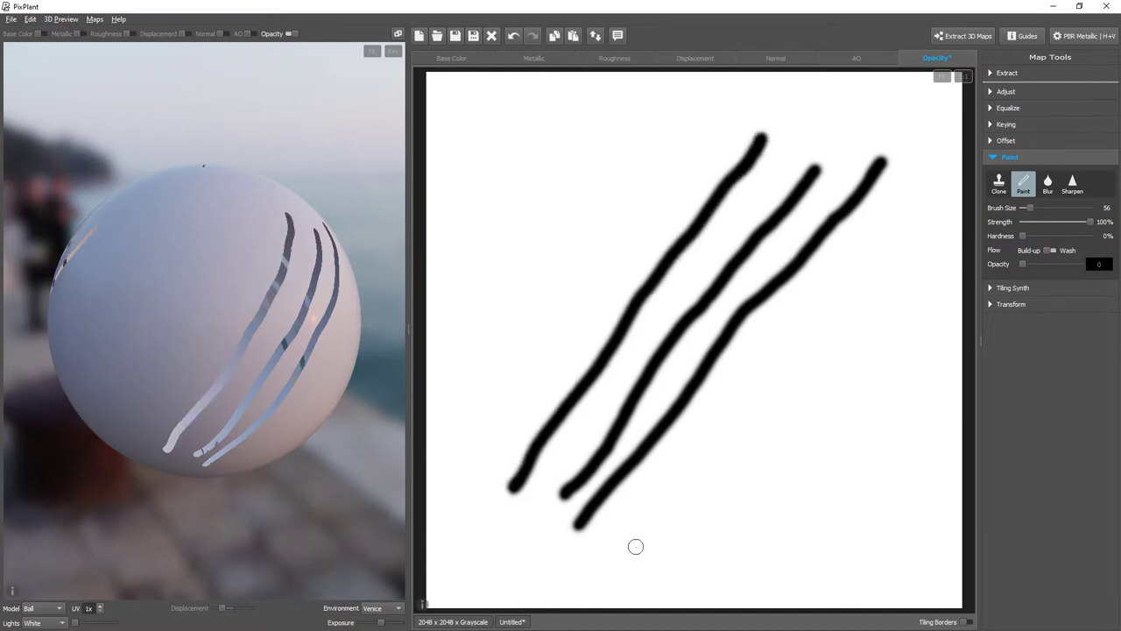
left_click_drag(637, 544, 887, 222)
left_click_drag(507, 409, 718, 138)
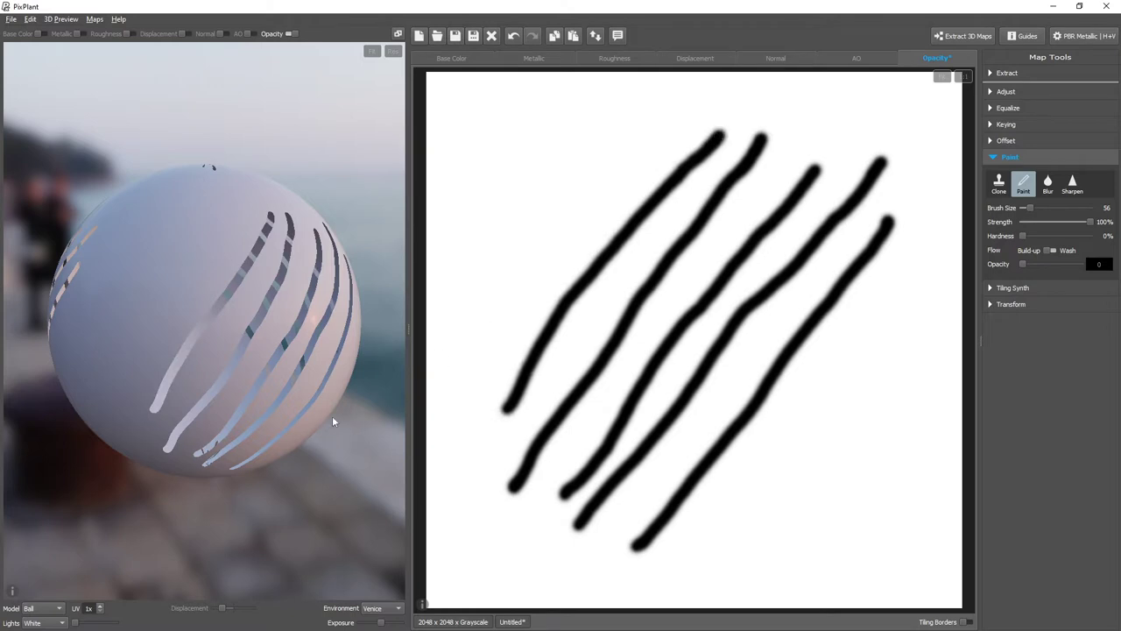
left_click_drag(358, 418, 286, 378)
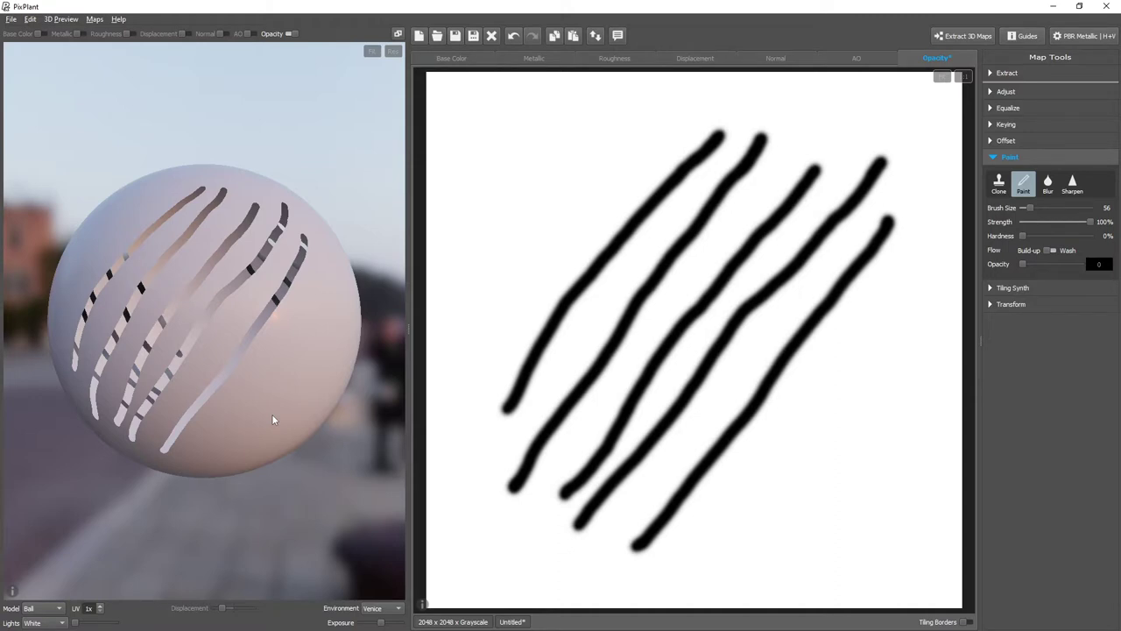
left_click_drag(993, 268, 693, 306)
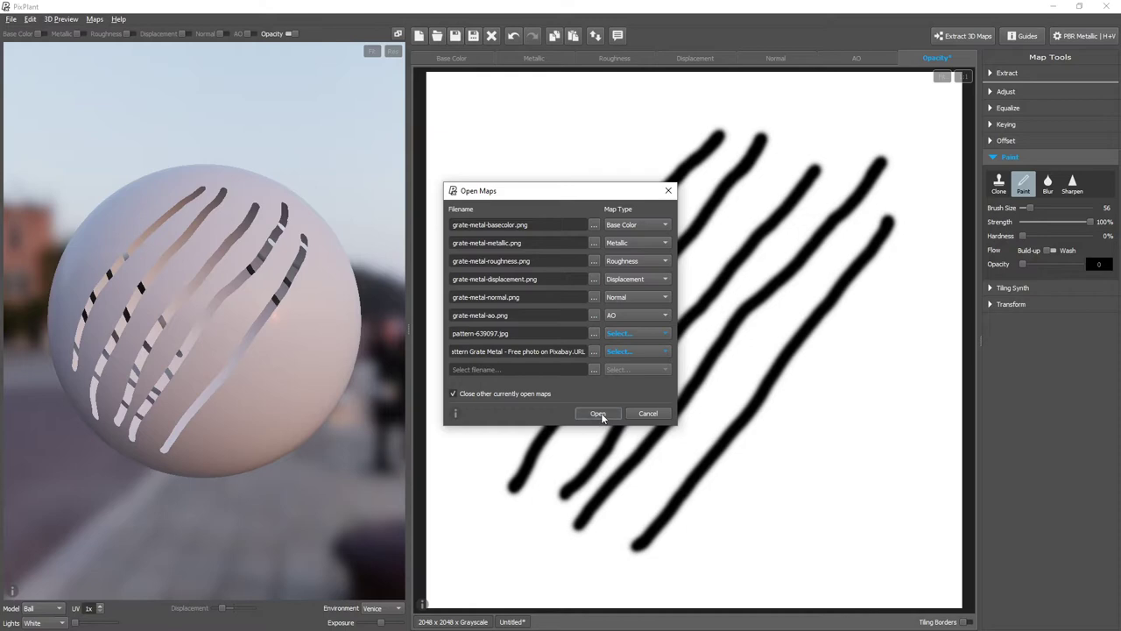
- Open the grate-metal maps without saving the painted opacity map, then view the empty Opacity map
left_click(599, 413)
left_click(579, 334)
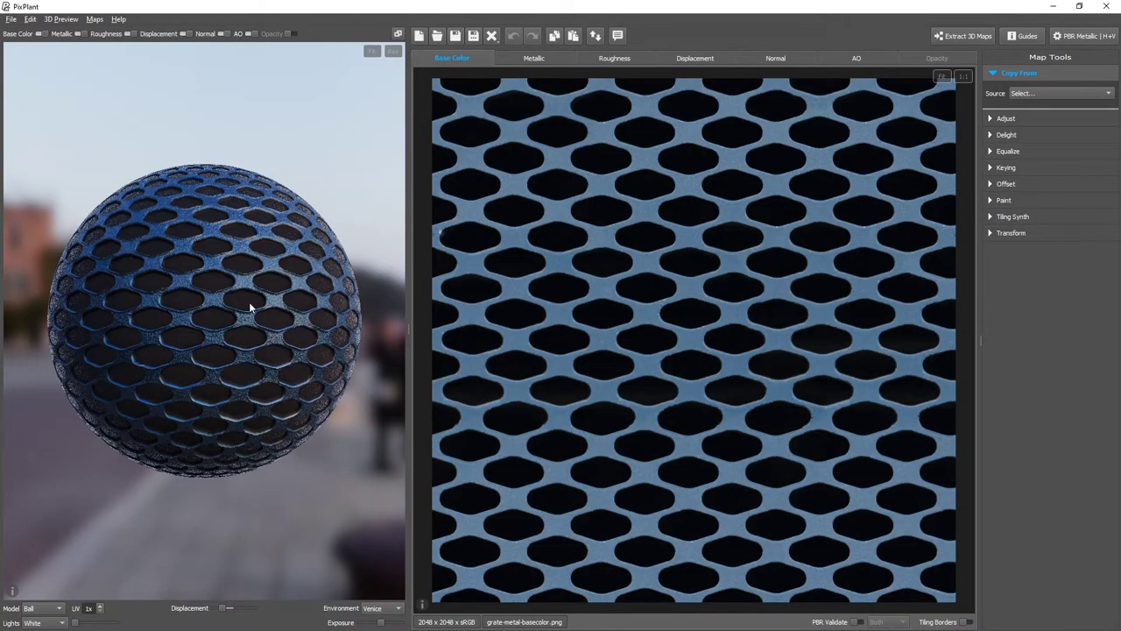
scroll(249, 301, "up", 5)
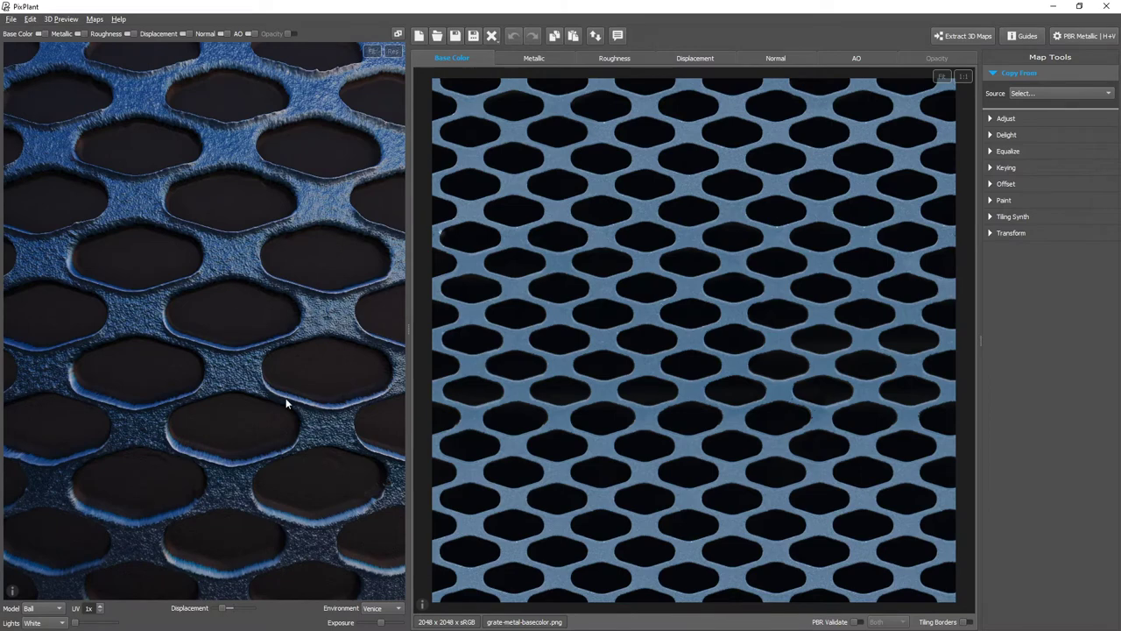
scroll(285, 398, "down", 5)
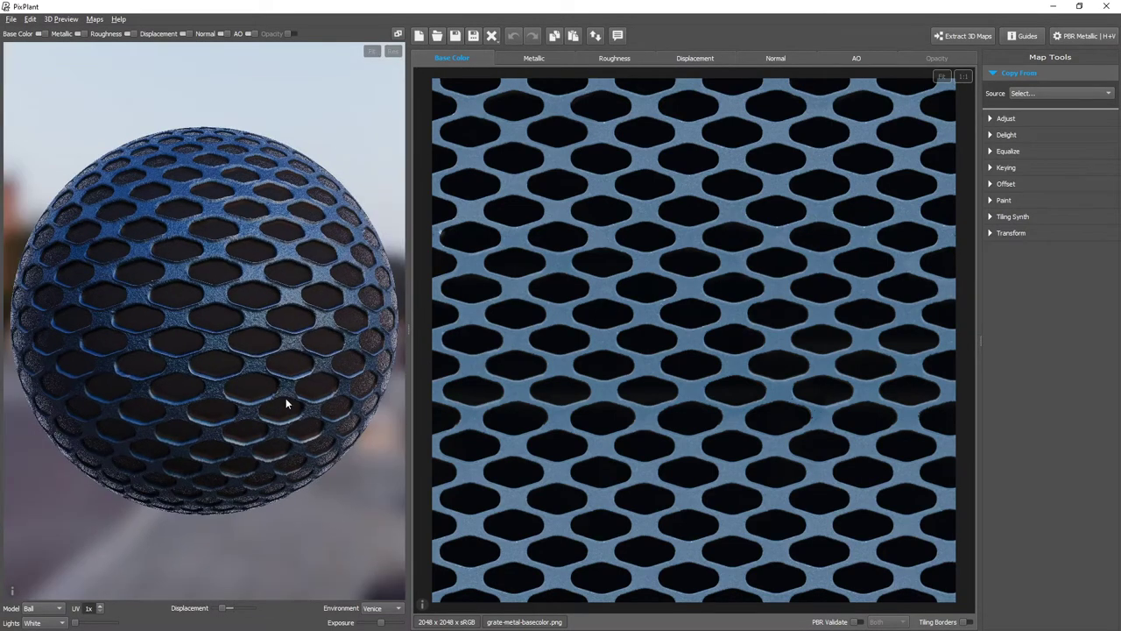
left_click(937, 57)
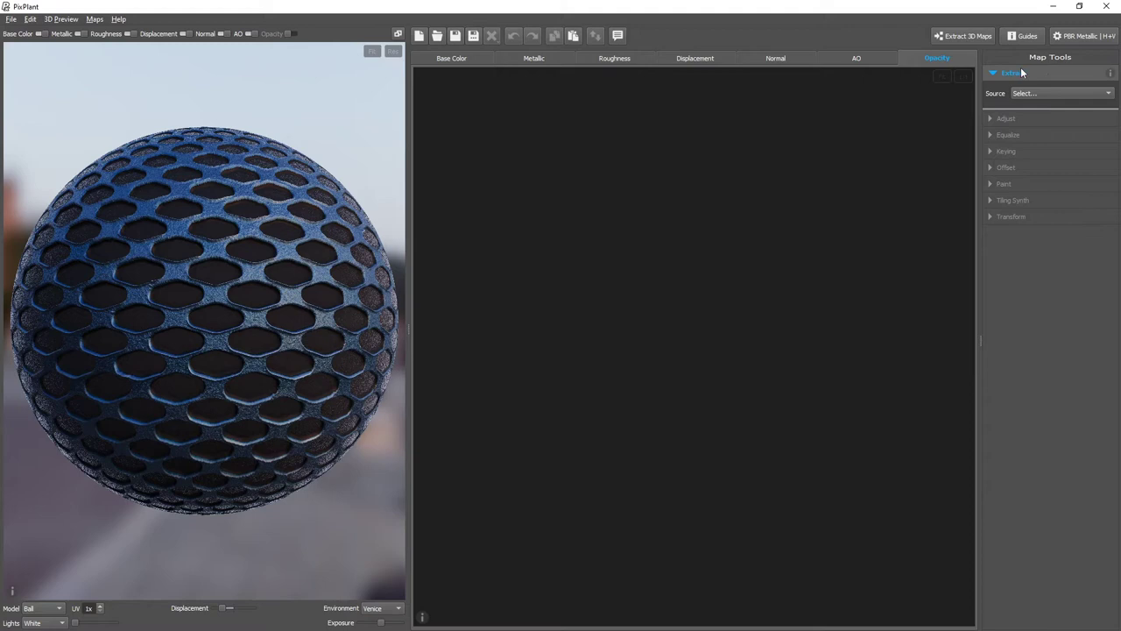
- Inspect the grate's base color and displacement maps
left_click(1079, 93)
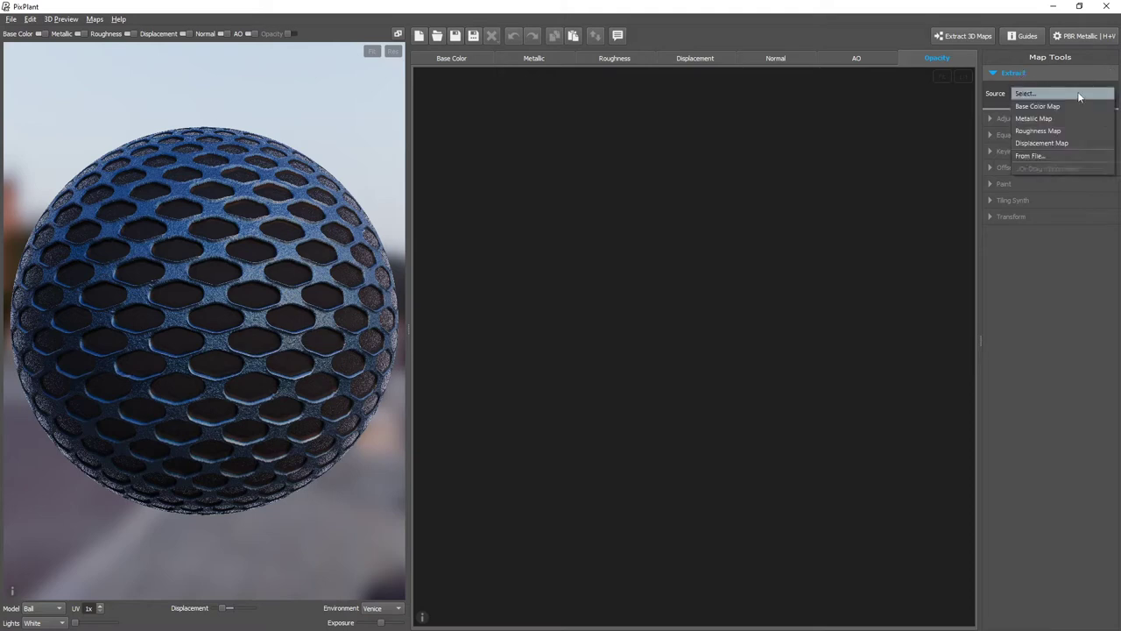
left_click(1077, 92)
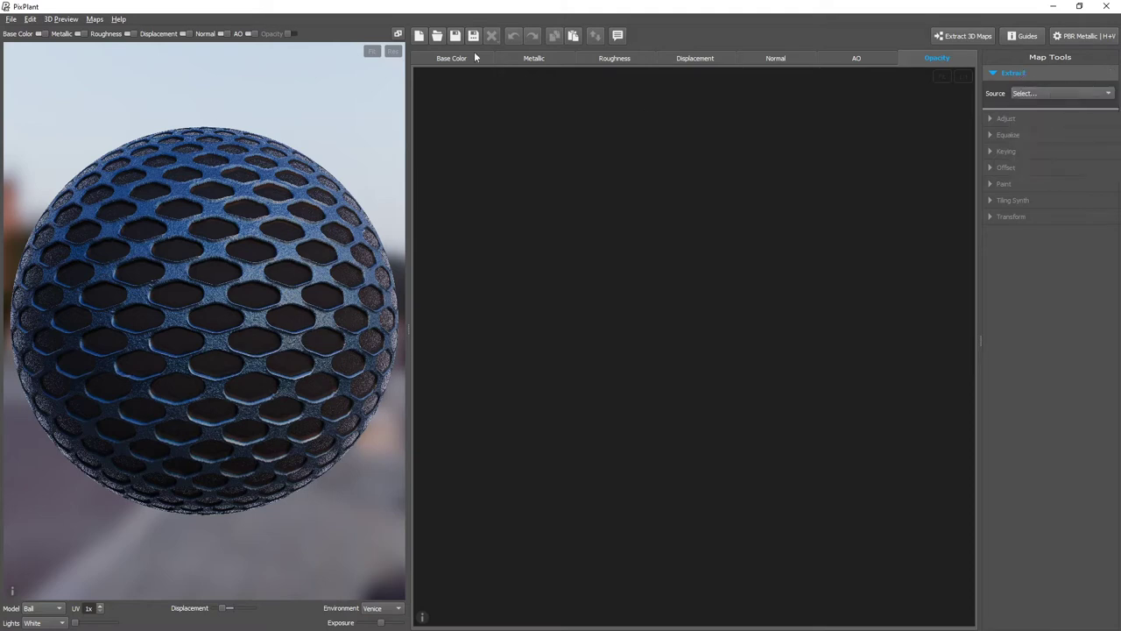
left_click(474, 57)
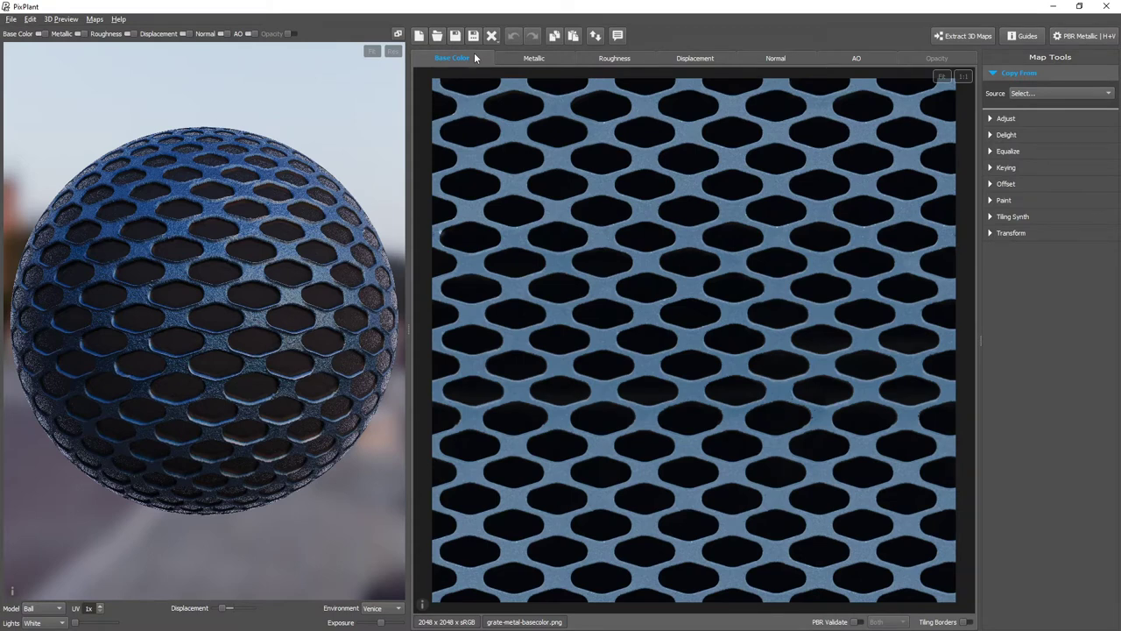
left_click(690, 58)
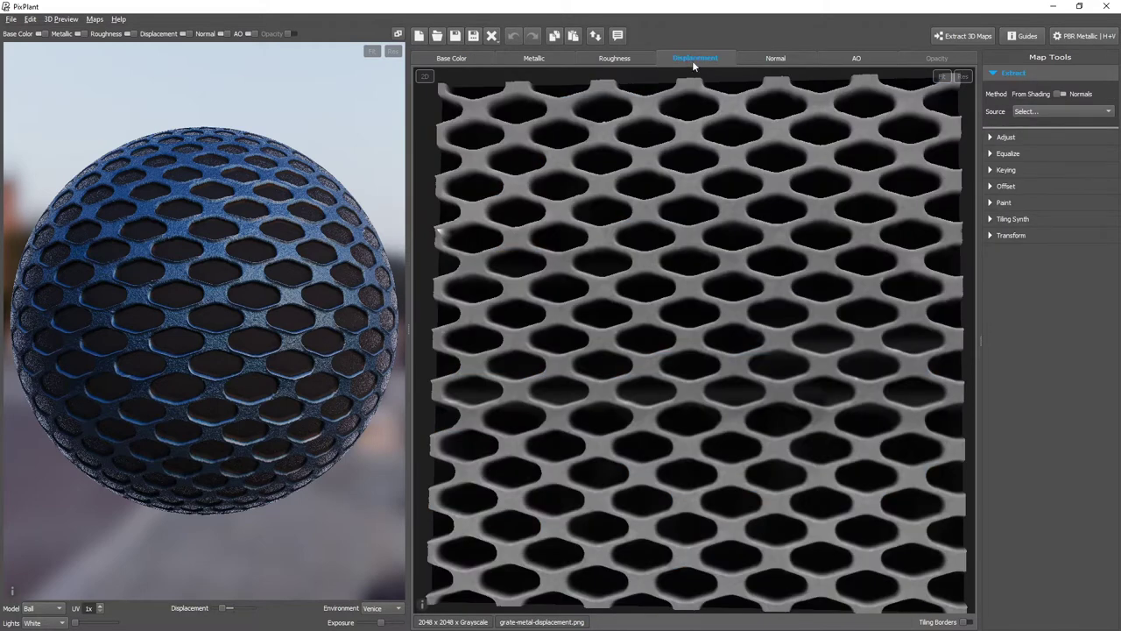
mouse_move(625, 400)
left_mouse_down()
mouse_move(671, 359)
mouse_move(657, 426)
mouse_move(646, 408)
left_mouse_up()
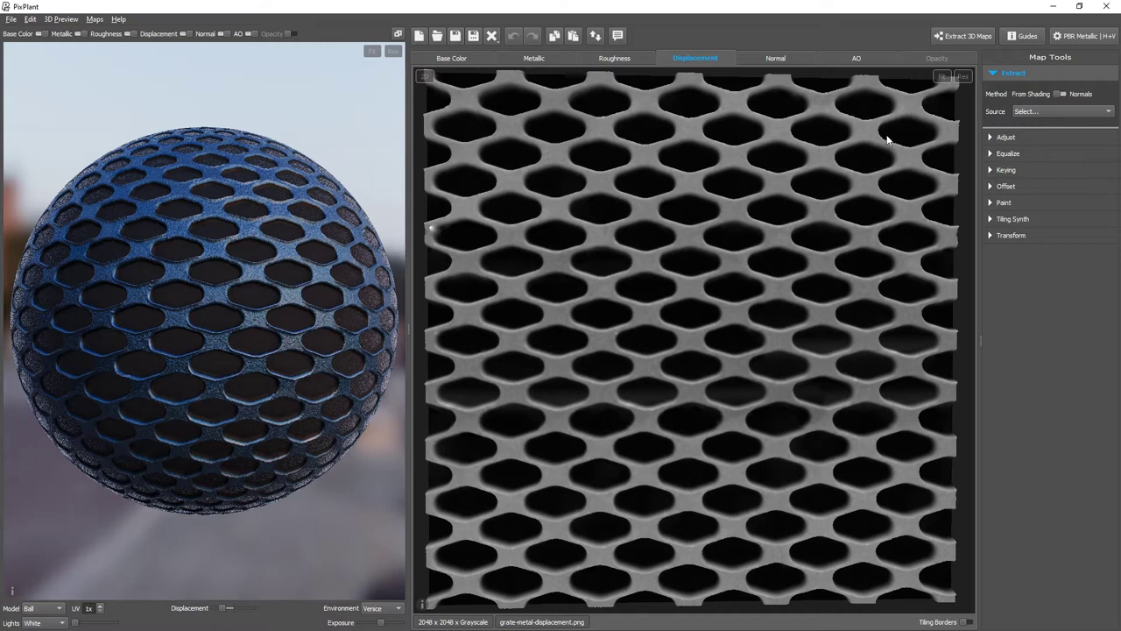
- Extract the grate's opacity map from its Roughness Map, leaving a sparse cutout
left_click(936, 58)
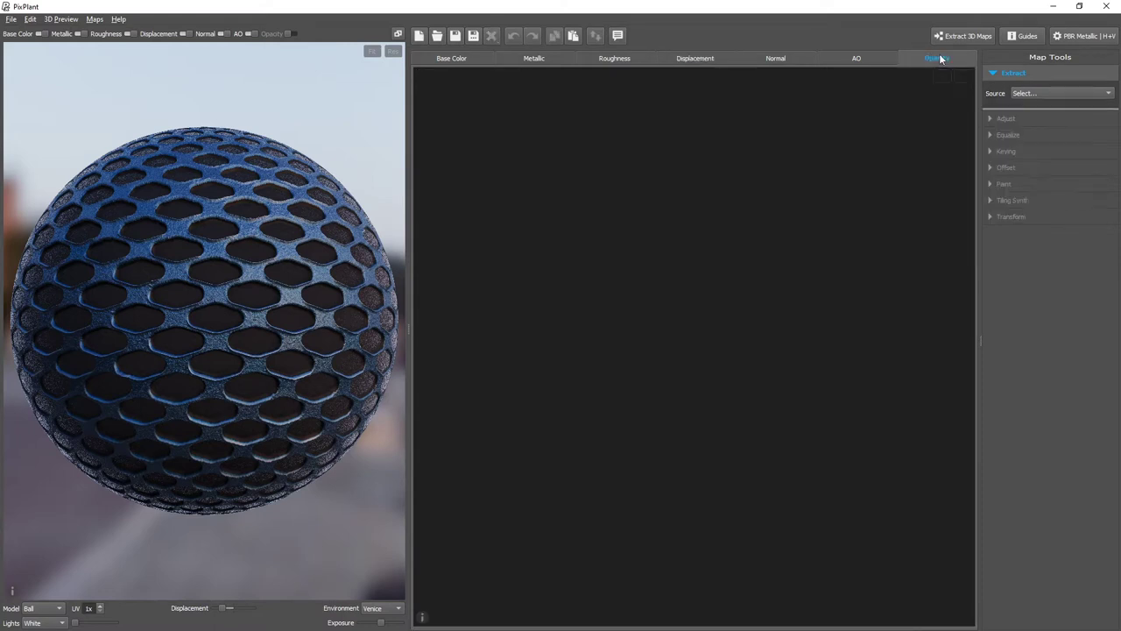
left_click(1079, 92)
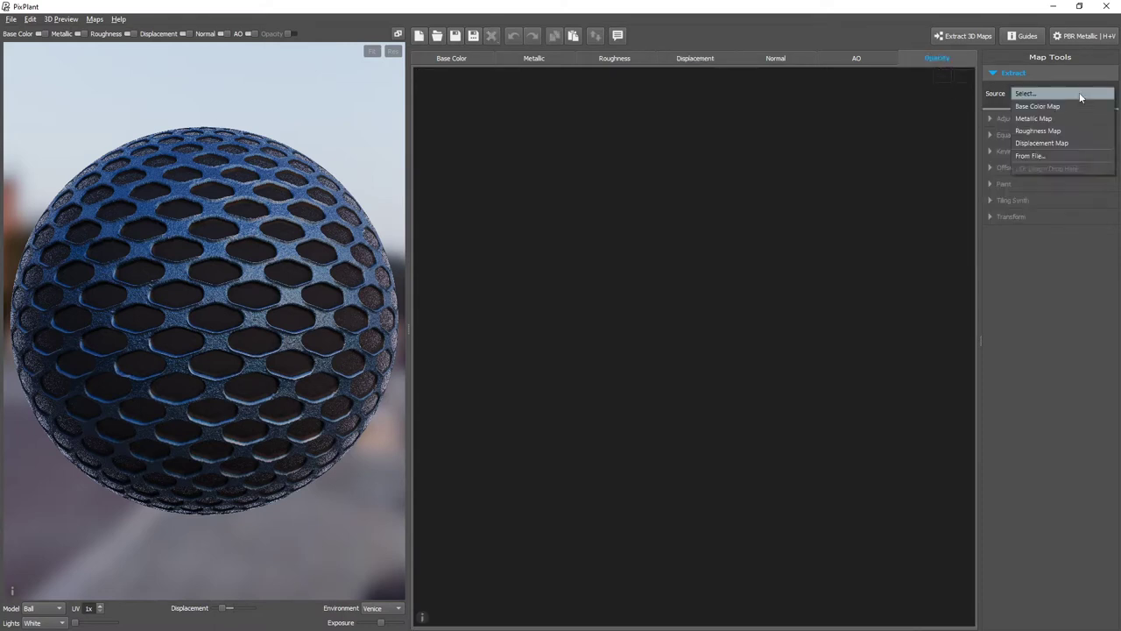
left_click(1067, 140)
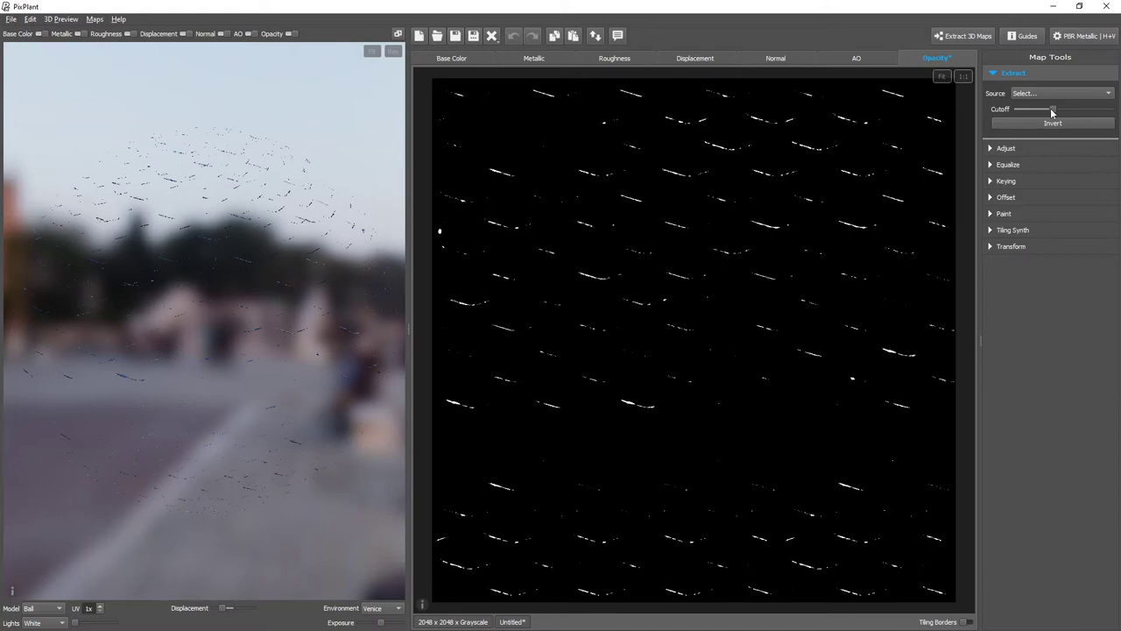
- Raise the Extract Cutoff until the grate ball shows a clean black-and-white hole pattern
left_click_drag(1056, 111, 1067, 111)
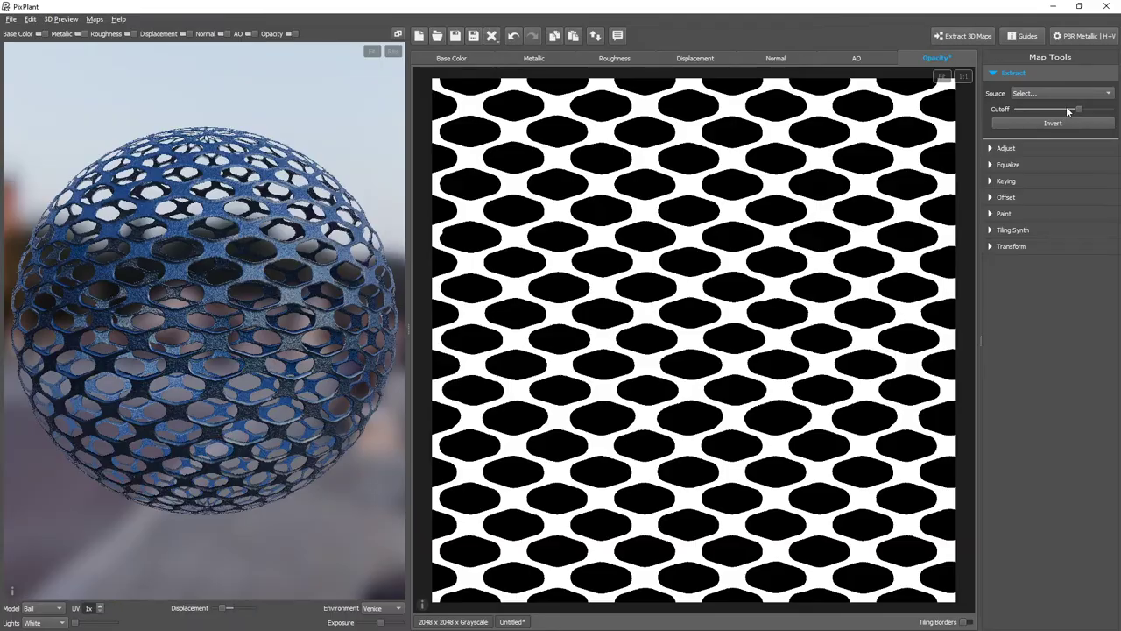
scroll(341, 367, "up", 6)
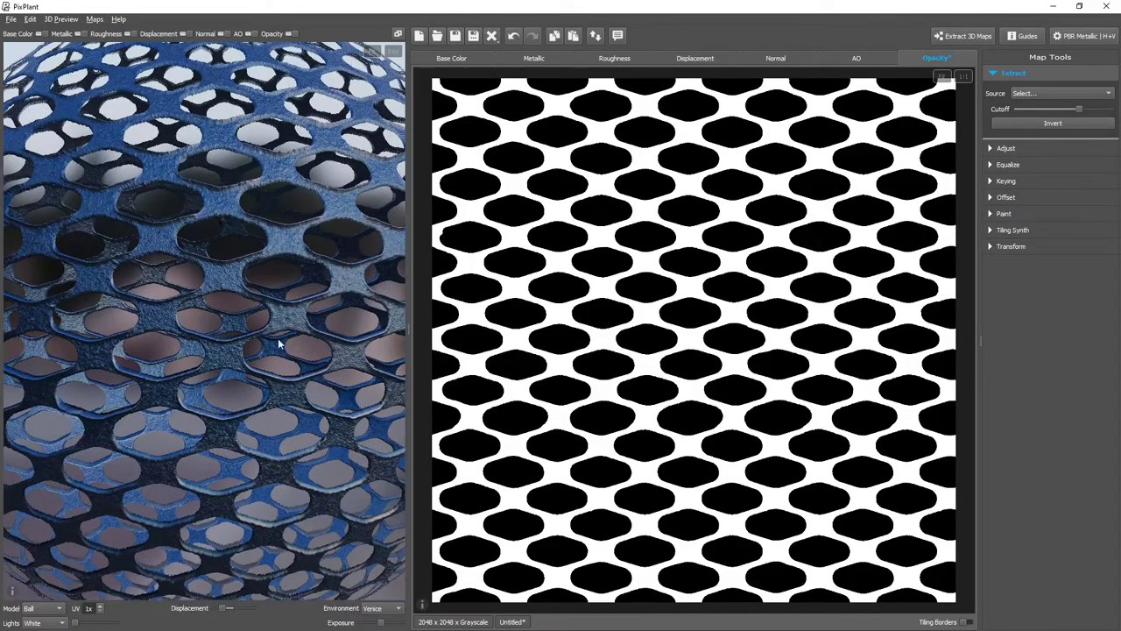
left_click_drag(257, 354, 185, 383)
scroll(214, 325, "up", 8)
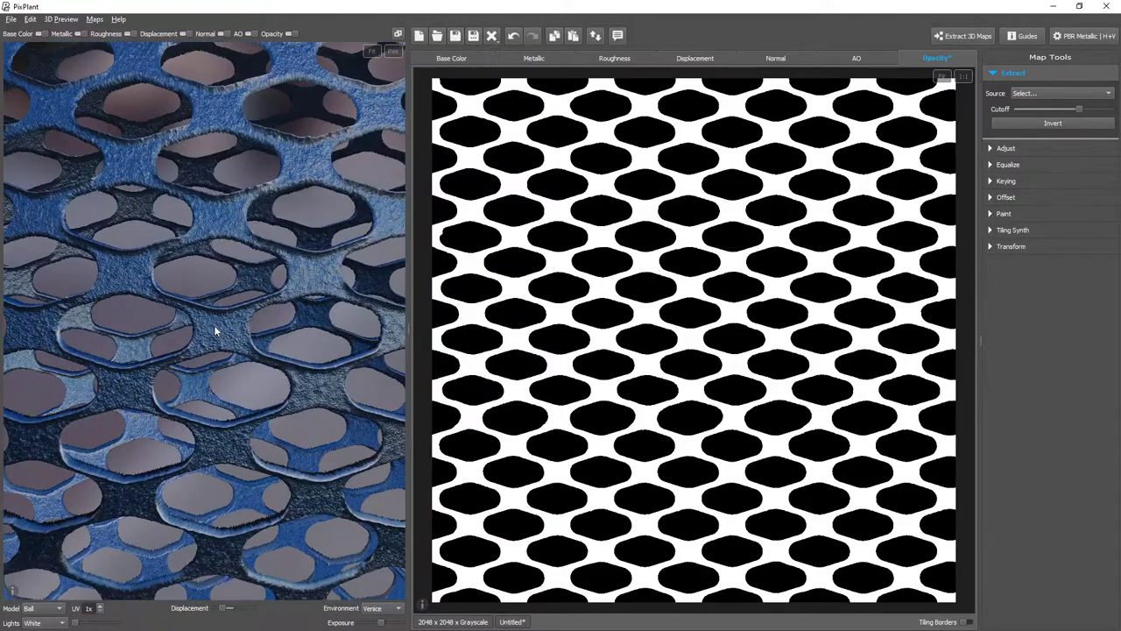
left_click_drag(225, 324, 228, 353)
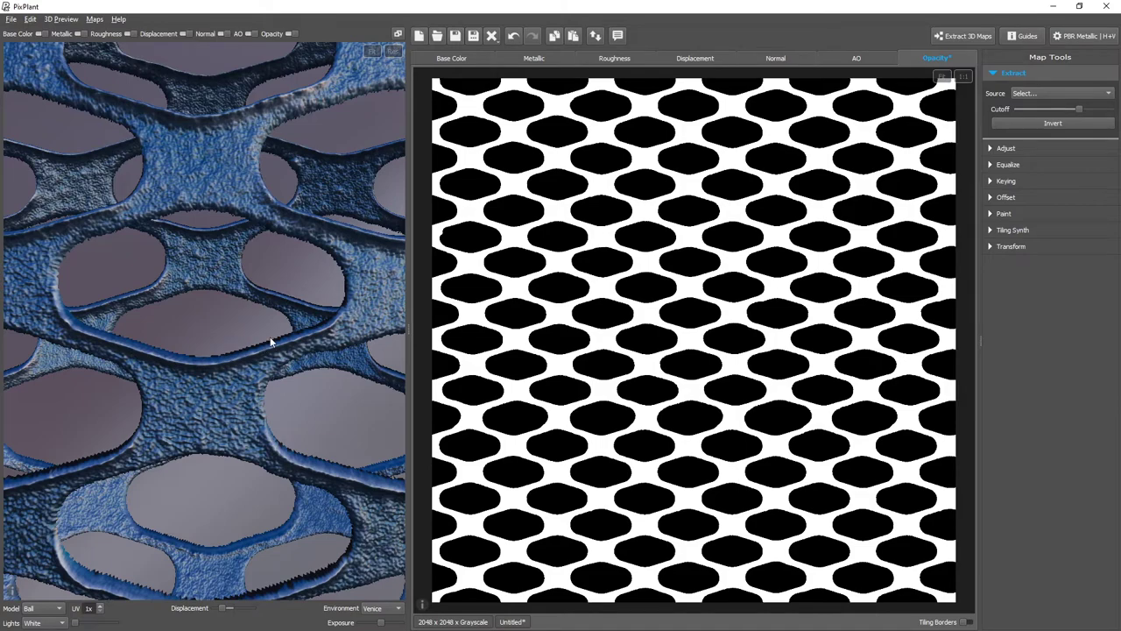
scroll(270, 340, "down", 5)
left_click_drag(211, 393, 274, 391)
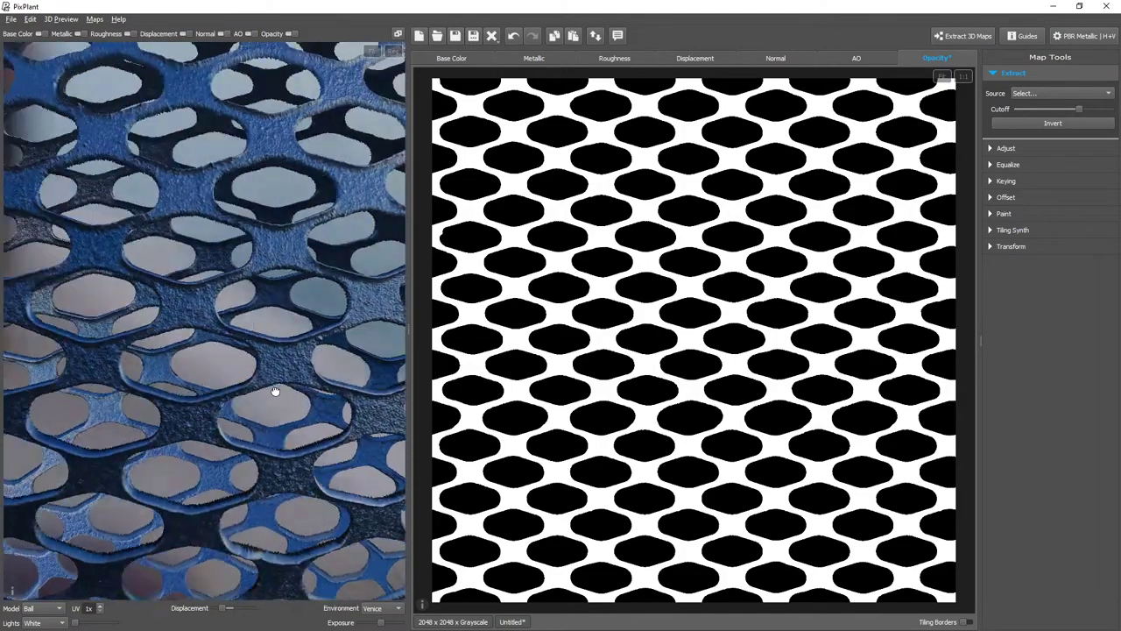
scroll(274, 392, "down", 6)
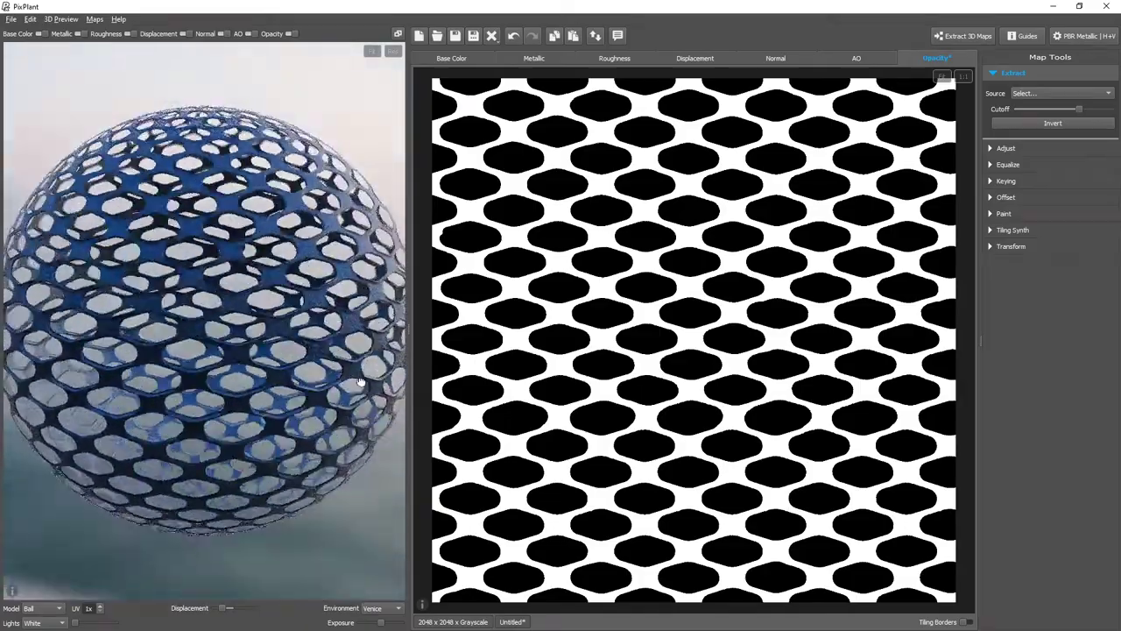
mouse_move(360, 382)
left_mouse_down()
mouse_move(295, 443)
mouse_move(220, 405)
mouse_move(199, 380)
mouse_move(364, 392)
left_mouse_up()
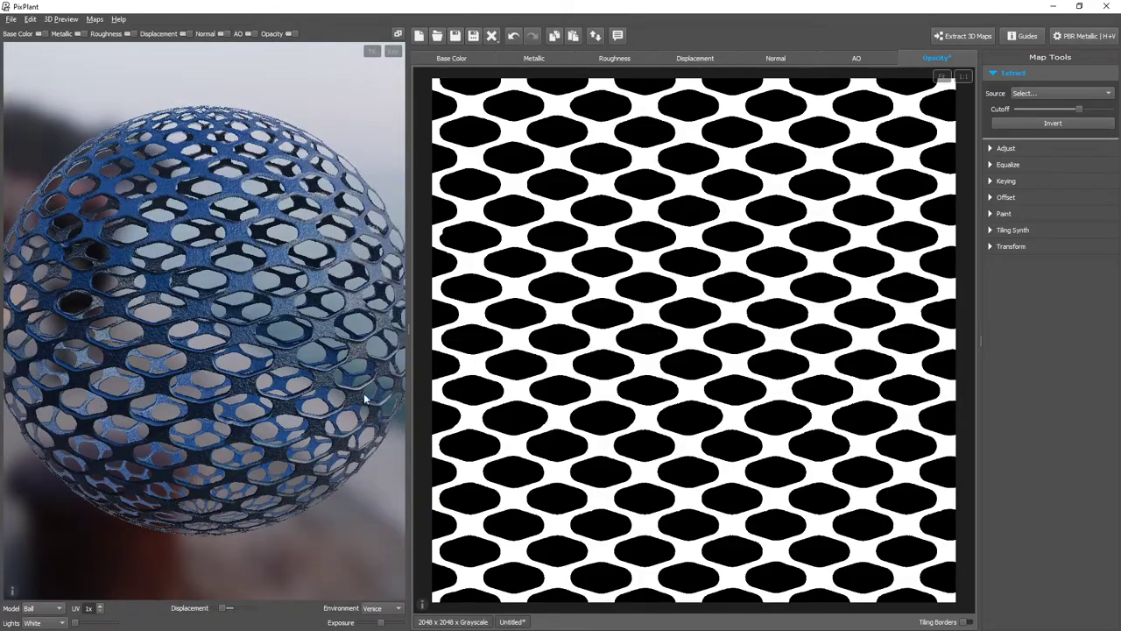
- Preview the perforated grate on a cylinder and then on a box
scroll(33, 610, "down", 1)
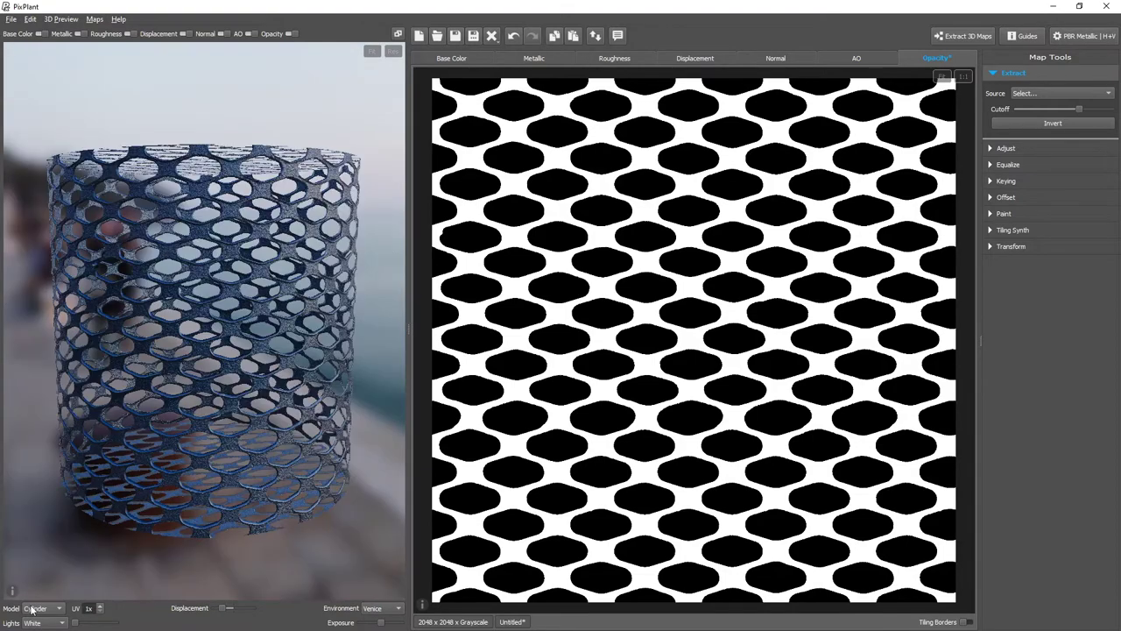
left_click_drag(150, 399, 242, 445)
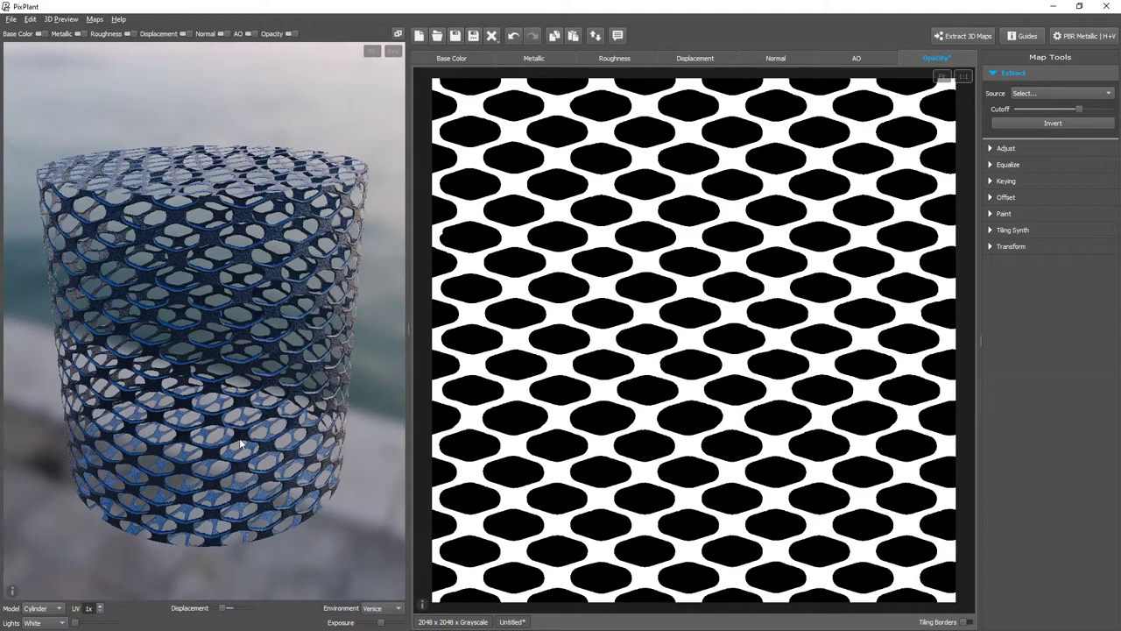
left_click(41, 609)
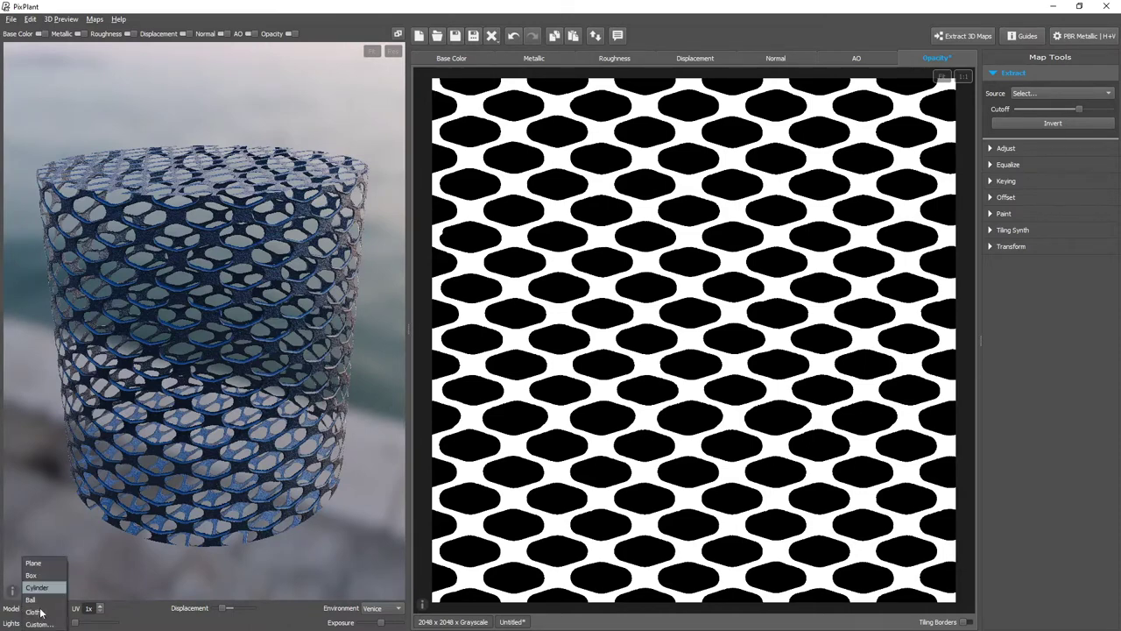
left_click(45, 576)
scroll(150, 484, "up", 2)
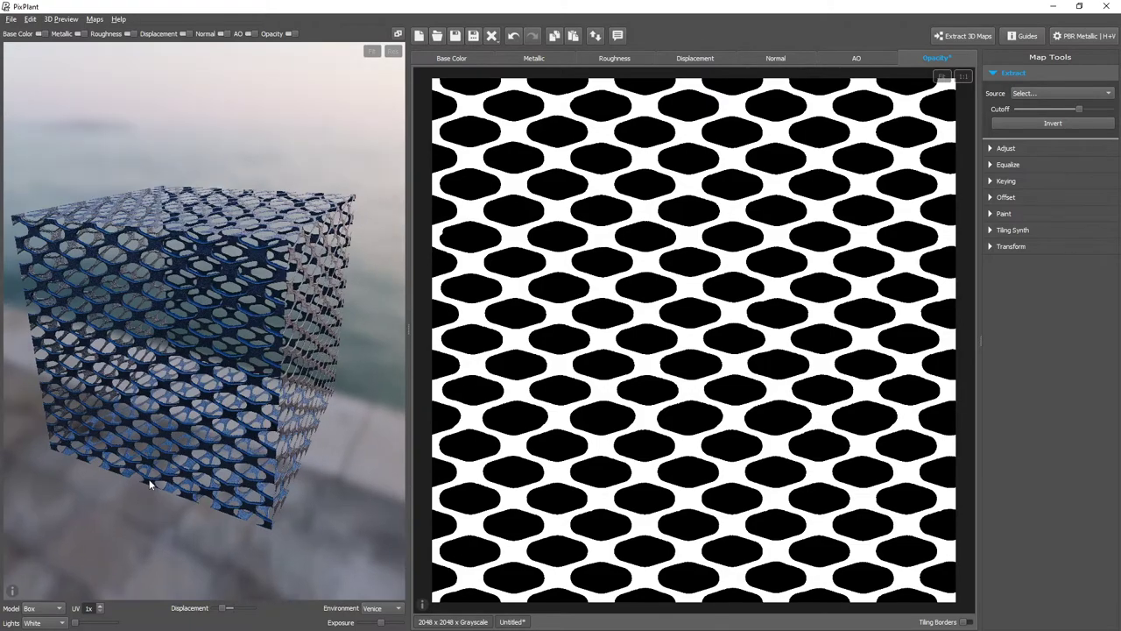
scroll(56, 608, "down", 1)
left_click_drag(88, 543, 163, 458)
- Show the grate as draped cloth, then settle on a close-up flat plane
left_click(44, 608)
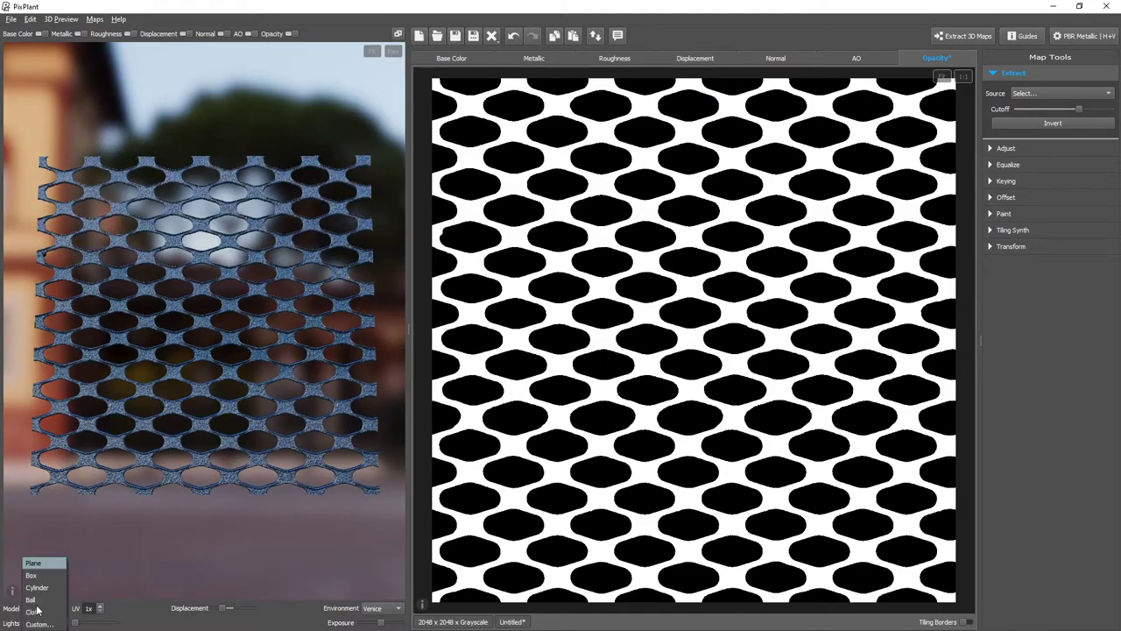
left_click(35, 612)
left_click_drag(183, 372, 110, 455)
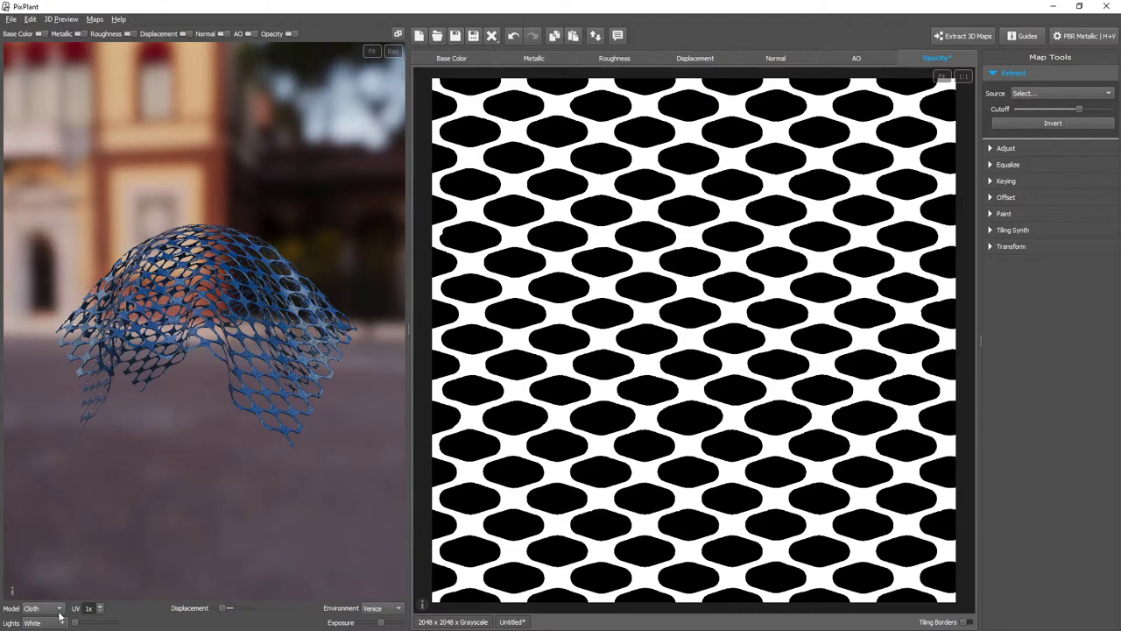
left_click(41, 608)
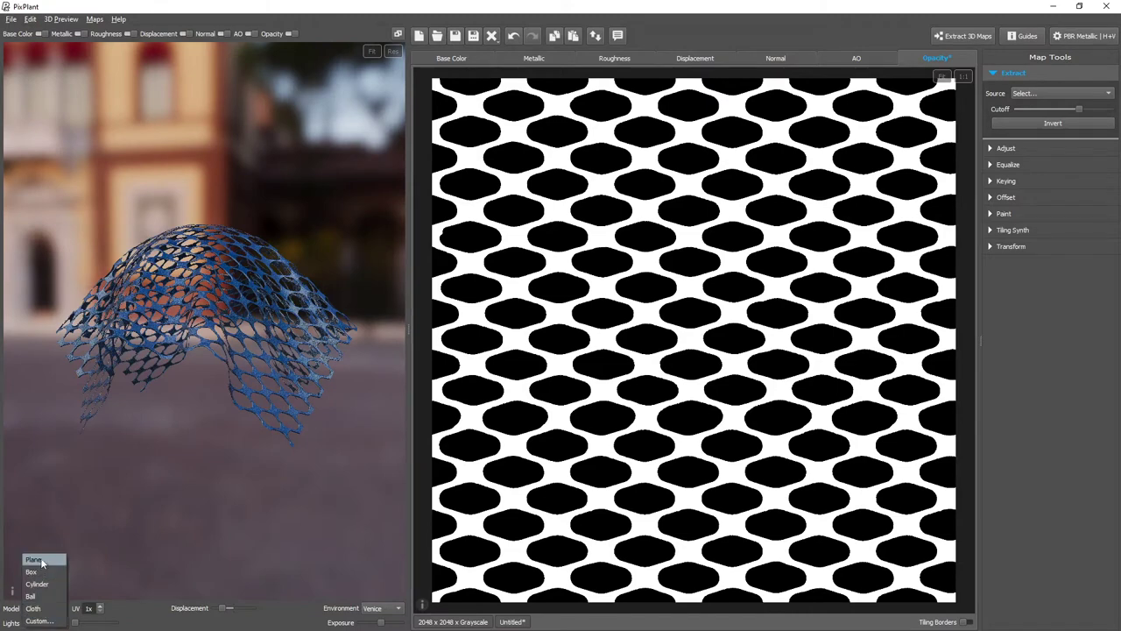
left_click(33, 559)
scroll(247, 336, "up", 5)
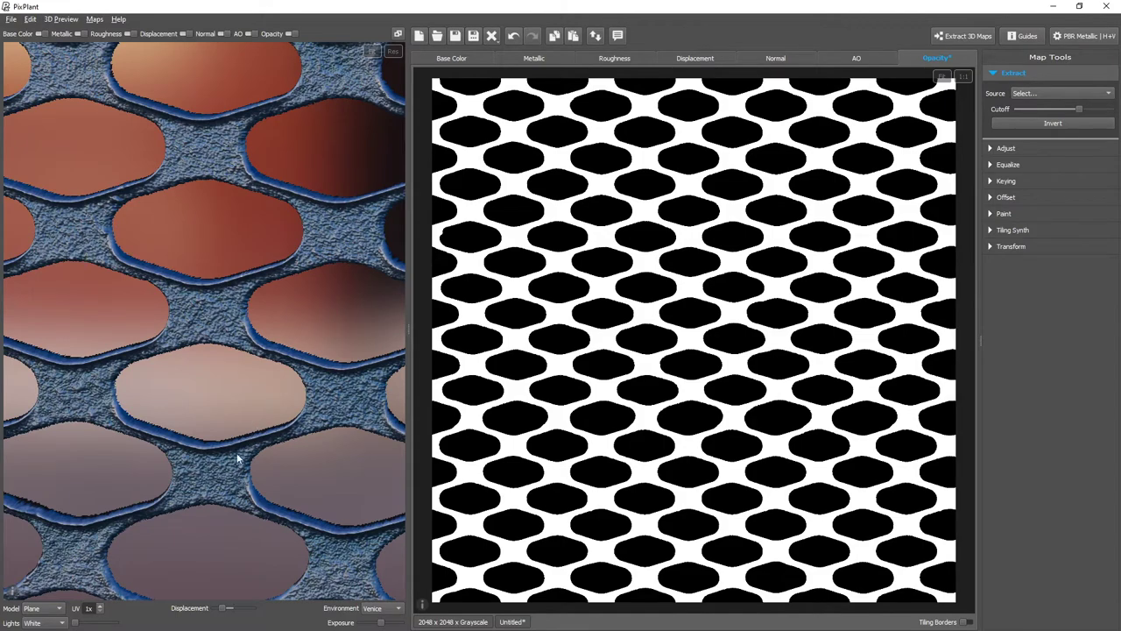
left_click_drag(237, 458, 265, 523)
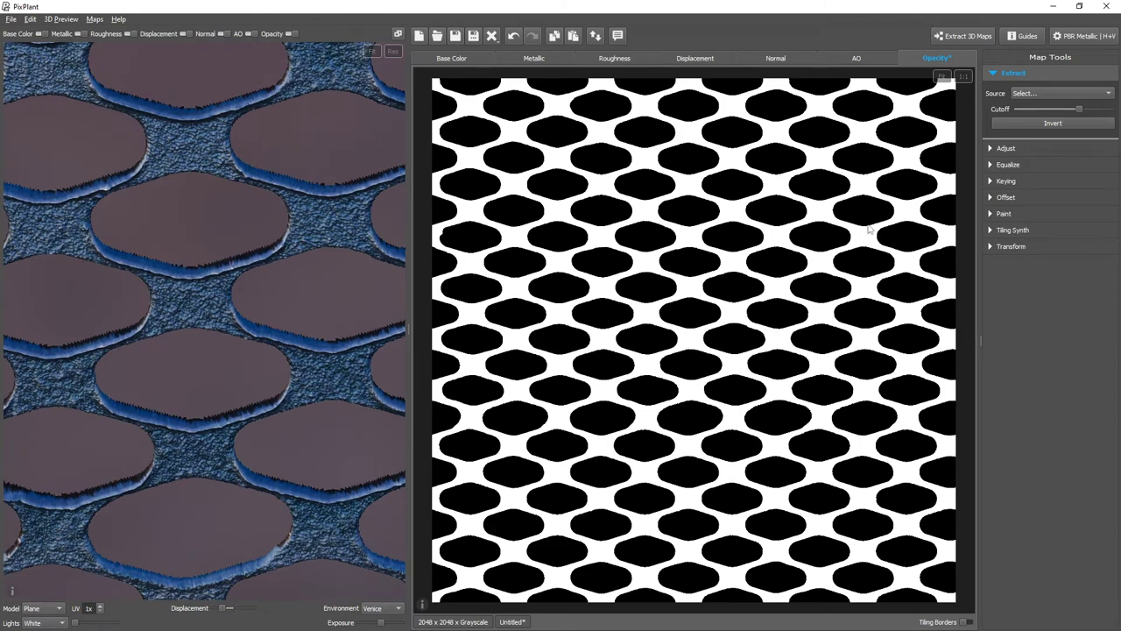
- Erode the grate's opacity map slightly via Adjust, enlarging the holes and thinning the bars
left_click(1042, 146)
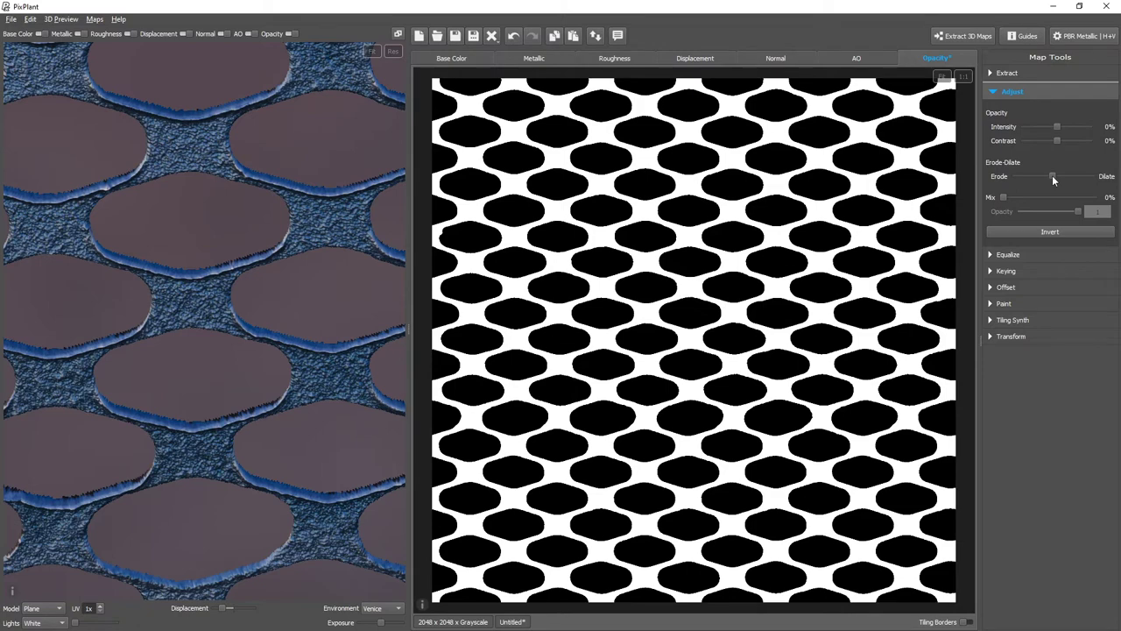
scroll(1053, 180, "up", 2)
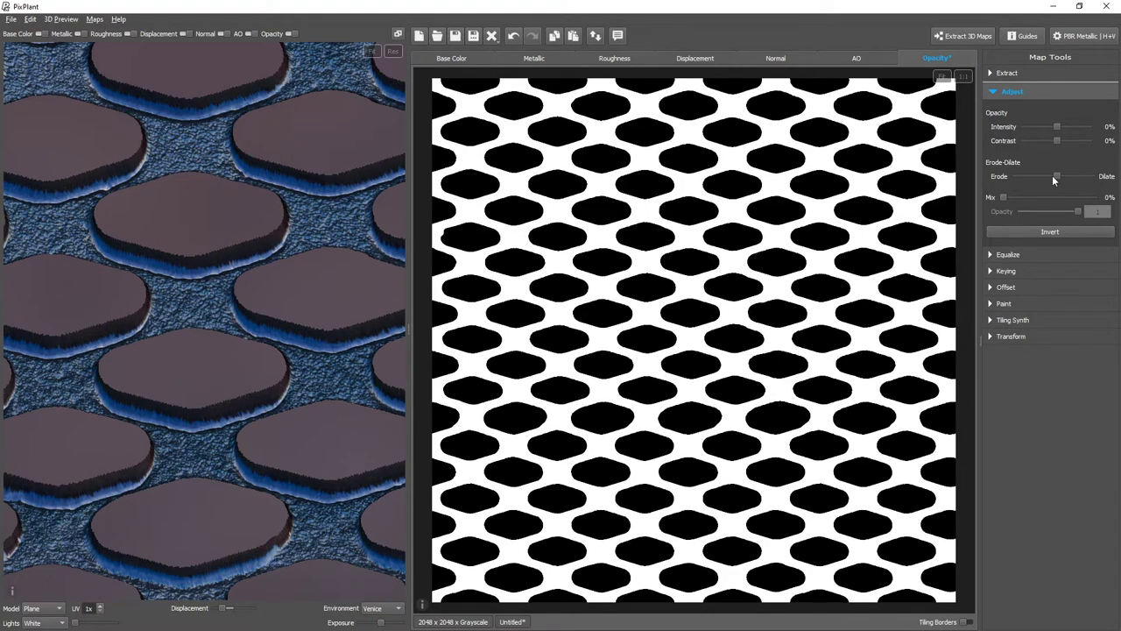
scroll(1054, 179, "down", 2)
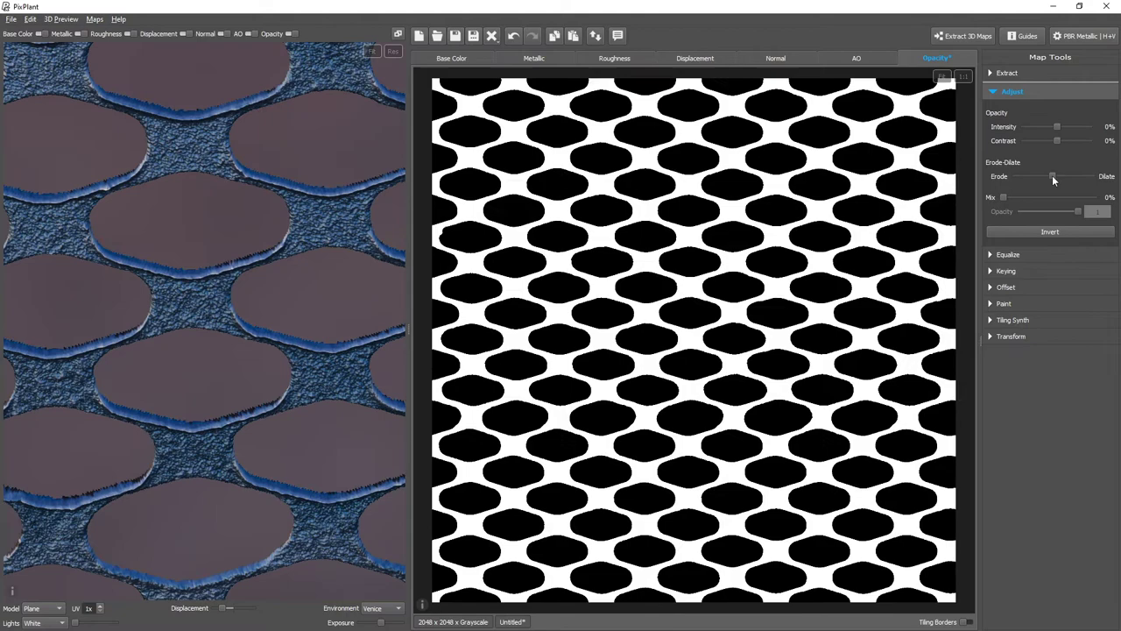
scroll(1053, 178, "down", 1)
left_click_drag(237, 429, 205, 418)
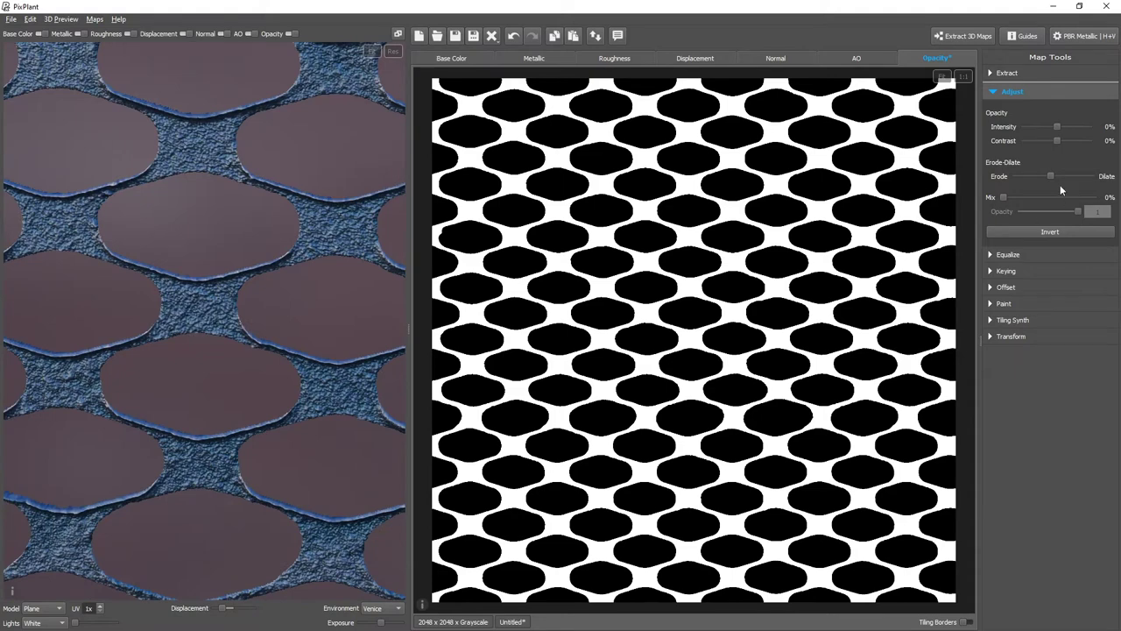
left_click_drag(1047, 175, 1048, 176)
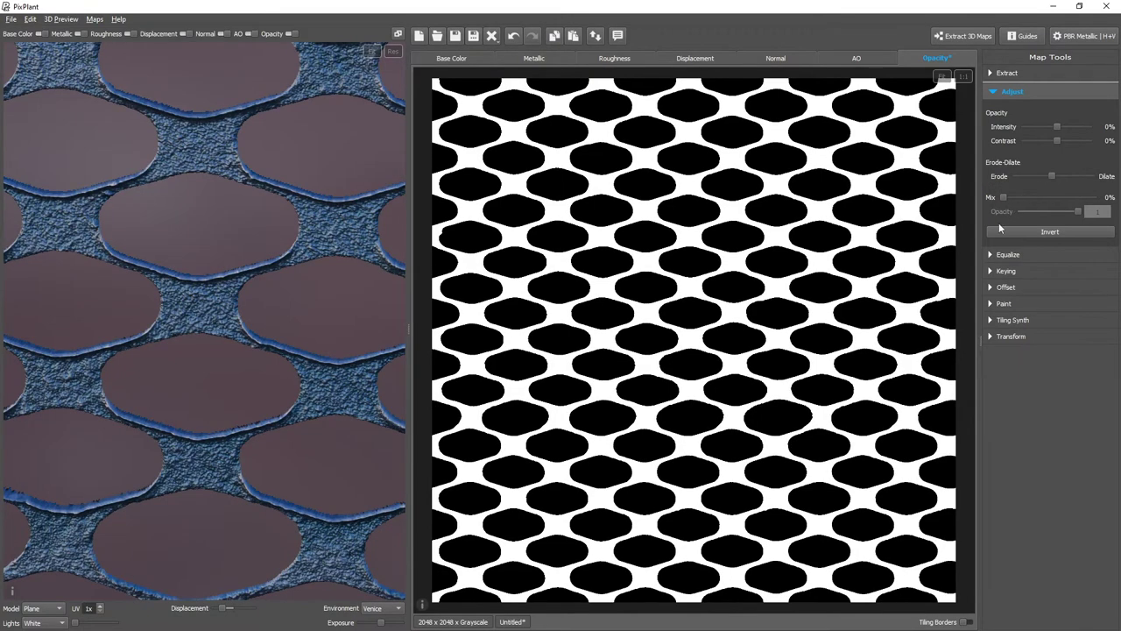
- Smooth the grate's opacity map with Equalize at -99% to -18%, blurring the hole edges
scroll(211, 429, "up", 4)
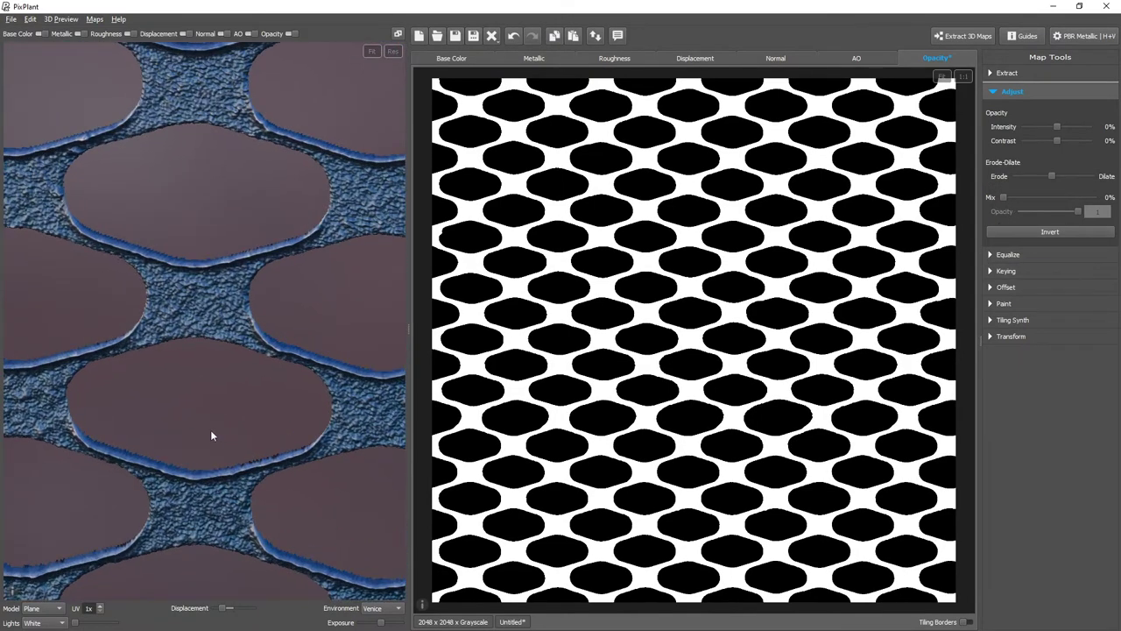
left_click(1037, 254)
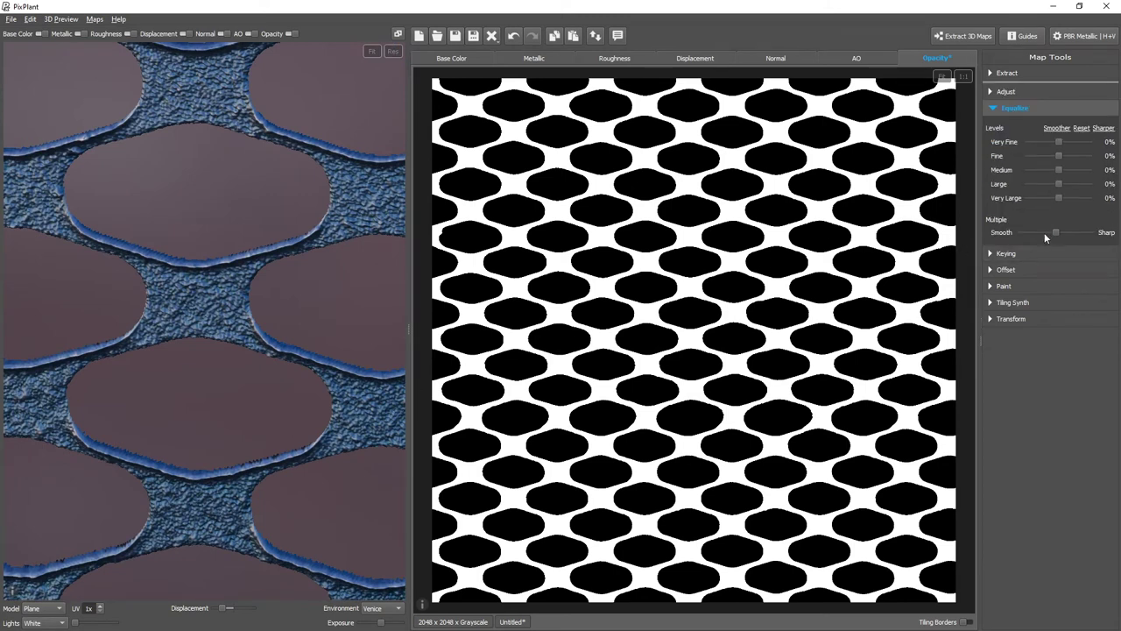
scroll(1057, 233, "down", 3)
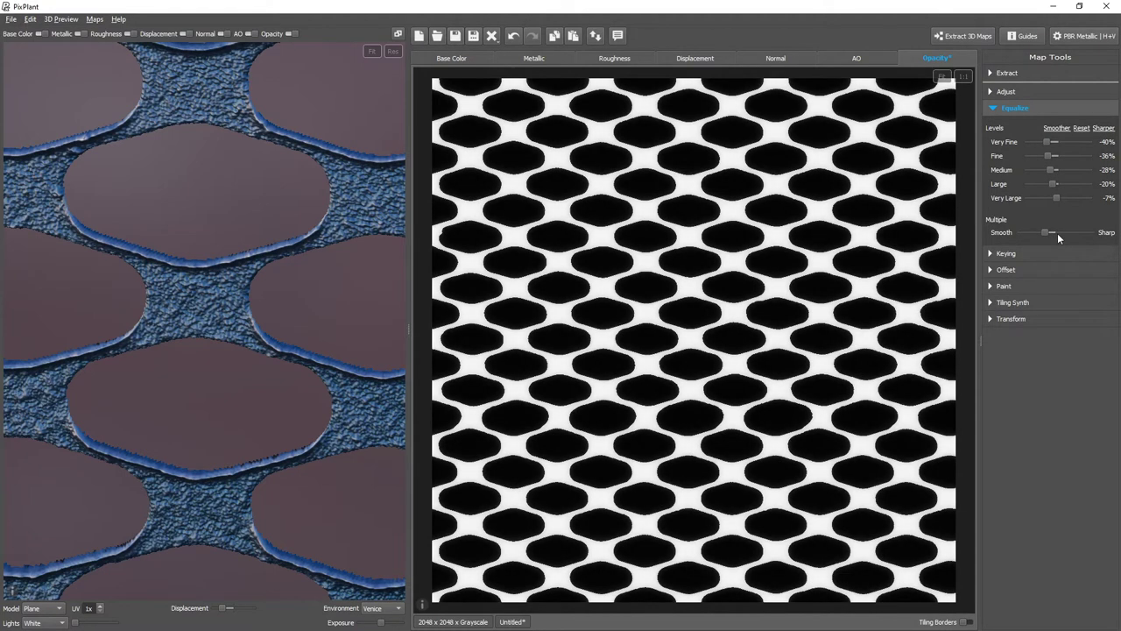
scroll(1057, 233, "down", 3)
scroll(1058, 233, "down", 2)
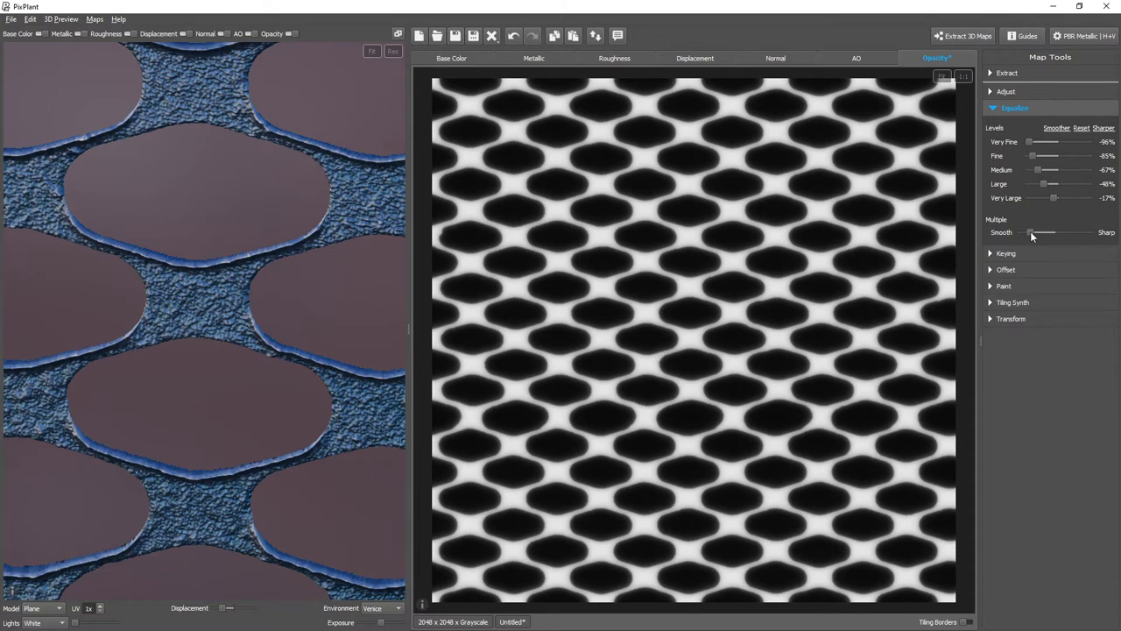
left_click_drag(1030, 231, 1052, 230)
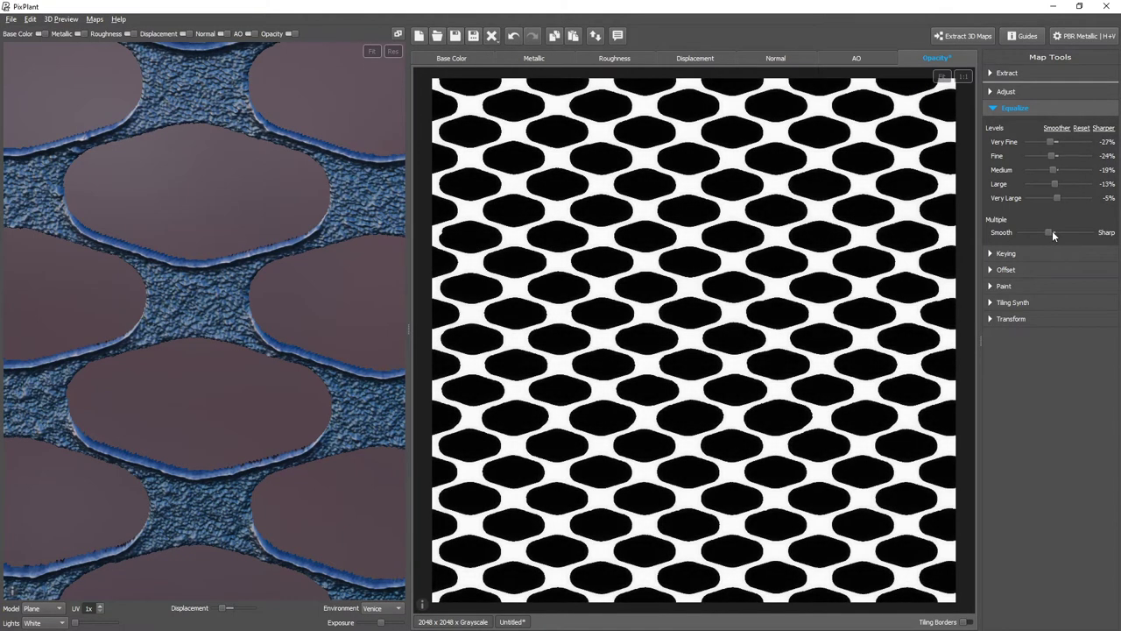
scroll(1052, 231, "down", 3)
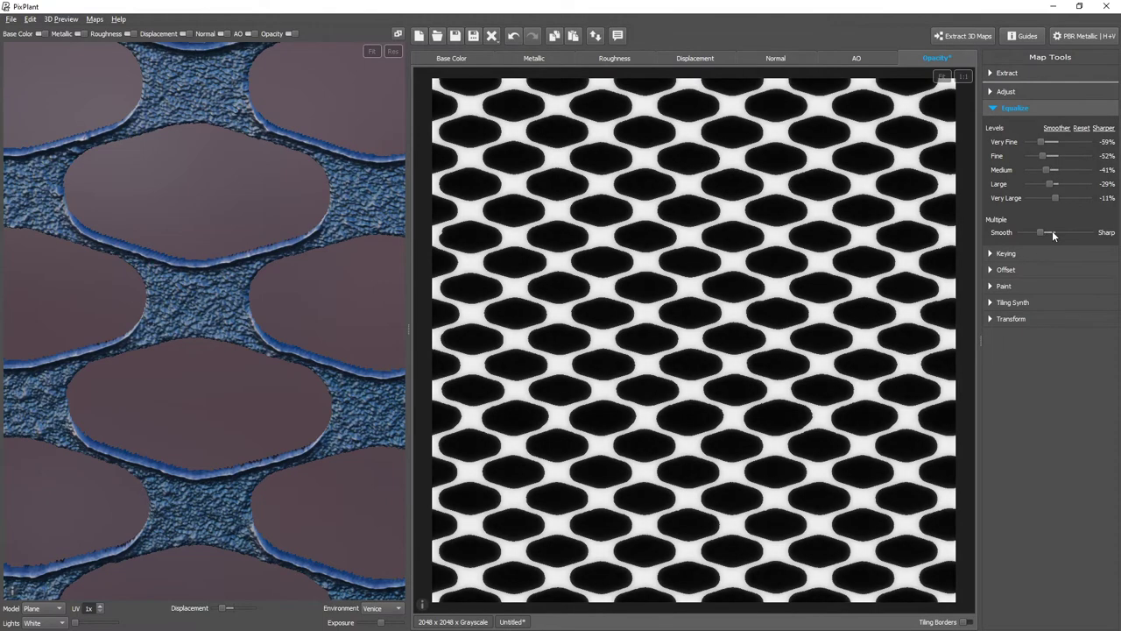
scroll(1051, 231, "down", 3)
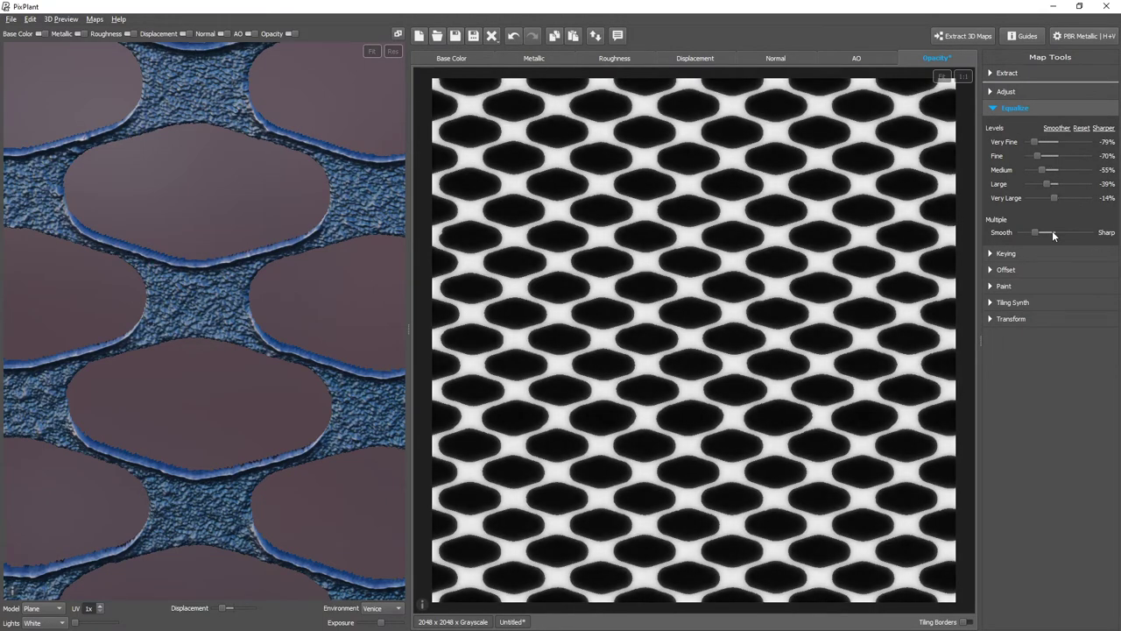
scroll(1052, 231, "down", 2)
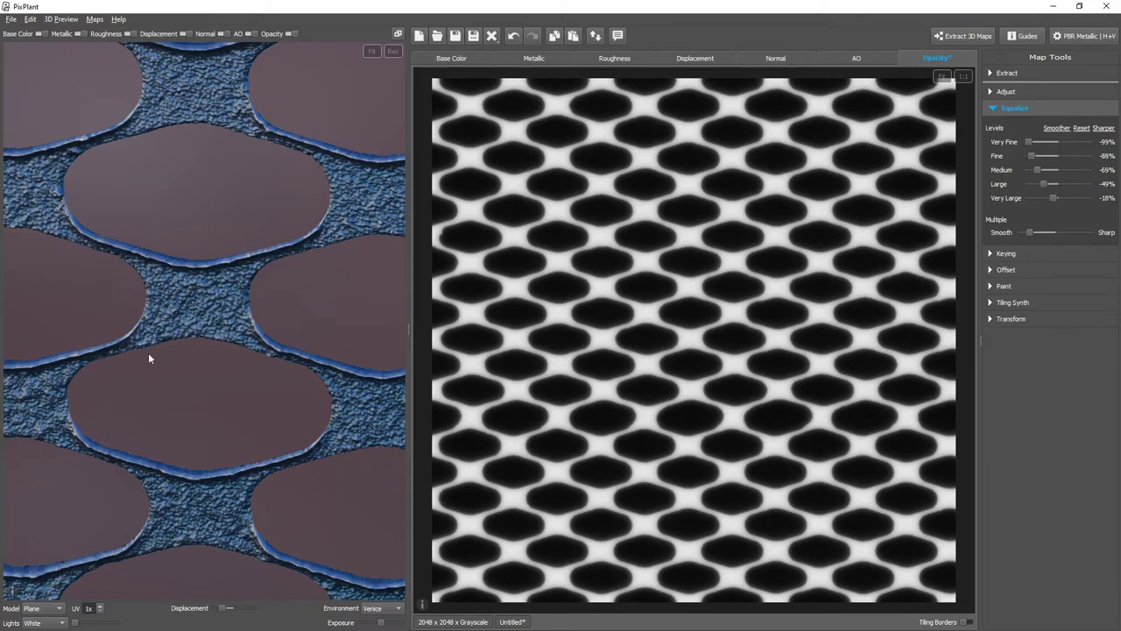
scroll(148, 352, "down", 3)
left_click_drag(149, 352, 233, 344)
scroll(155, 341, "down", 3)
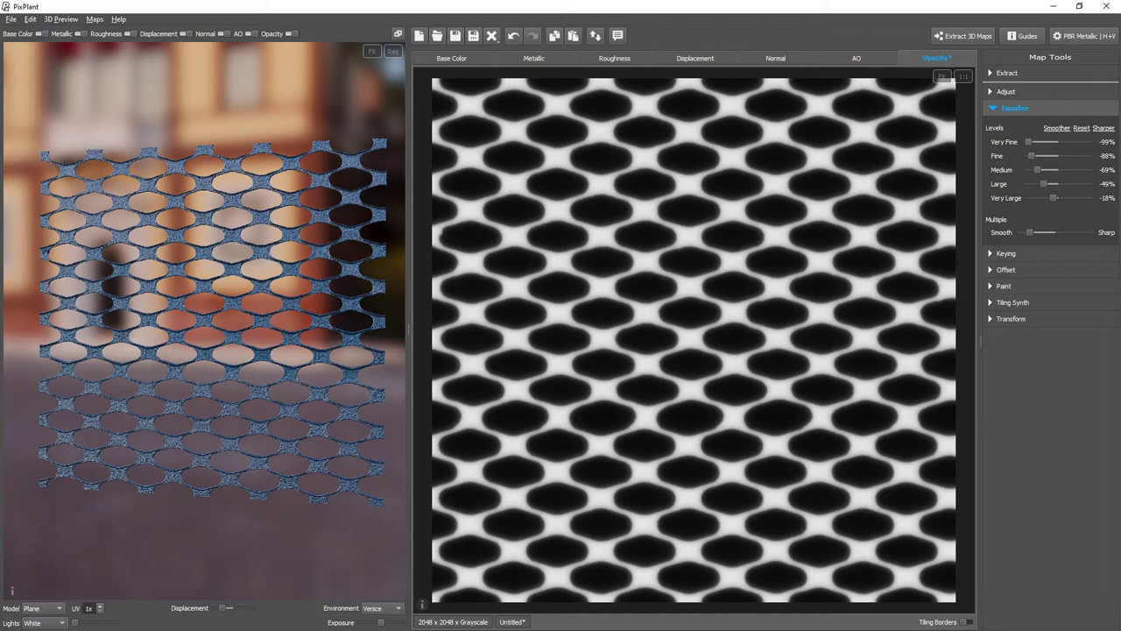
- Load the three knit1 texture maps, answering the save prompt
mouse_move(713, 290)
left_mouse_down()
mouse_move(696, 251)
mouse_move(714, 302)
left_mouse_up()
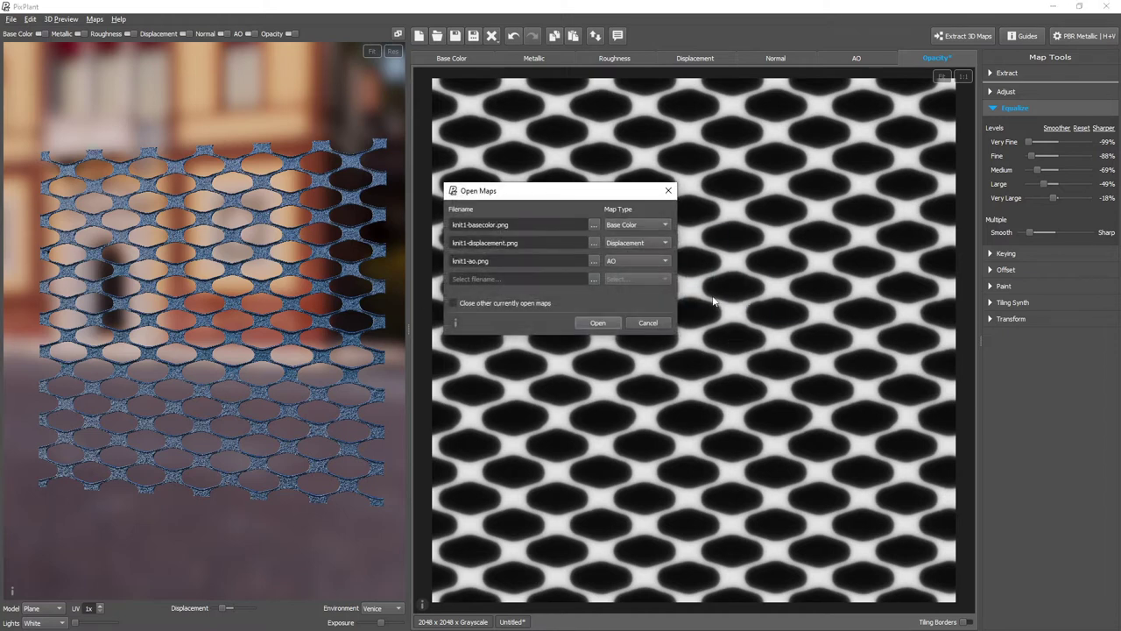
left_click(598, 322)
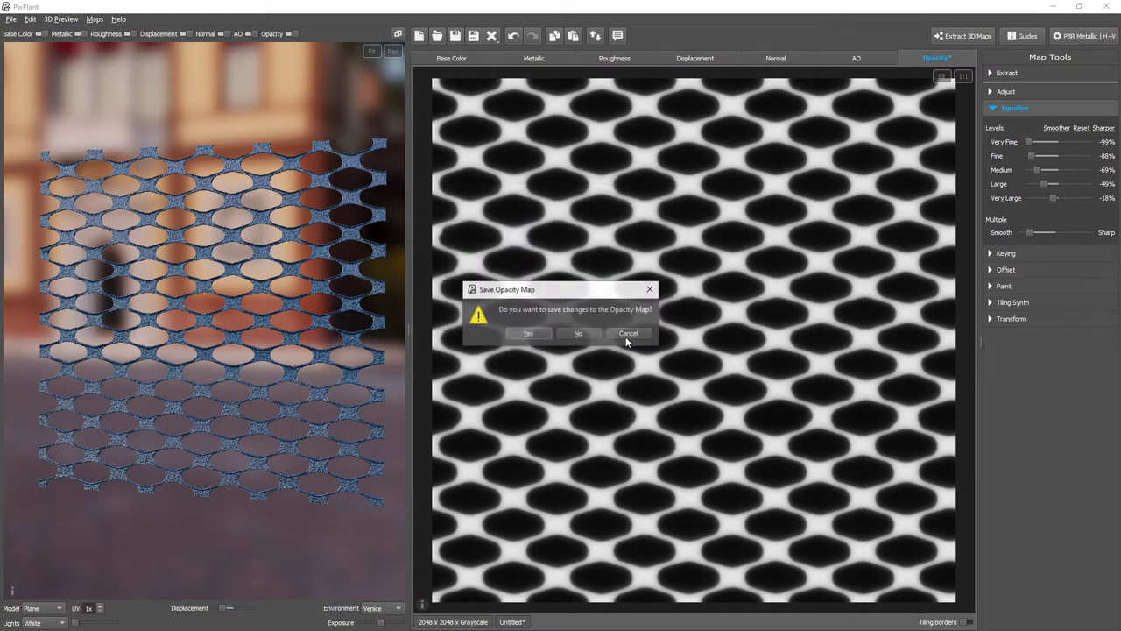
left_click(578, 331)
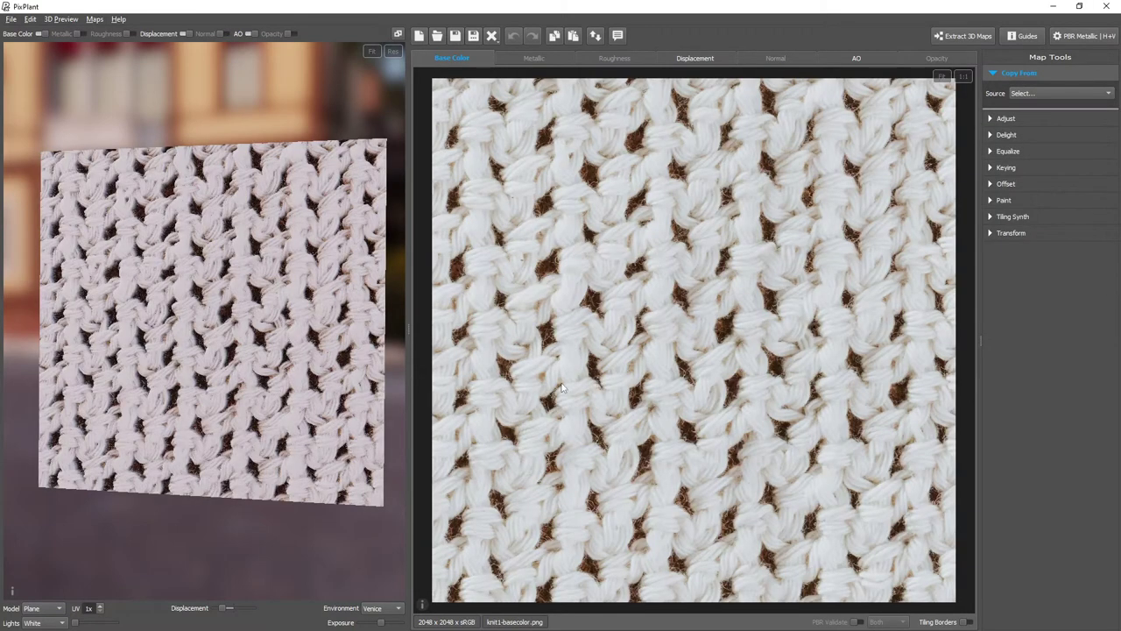
scroll(254, 349, "up", 5)
left_click_drag(235, 342, 258, 330)
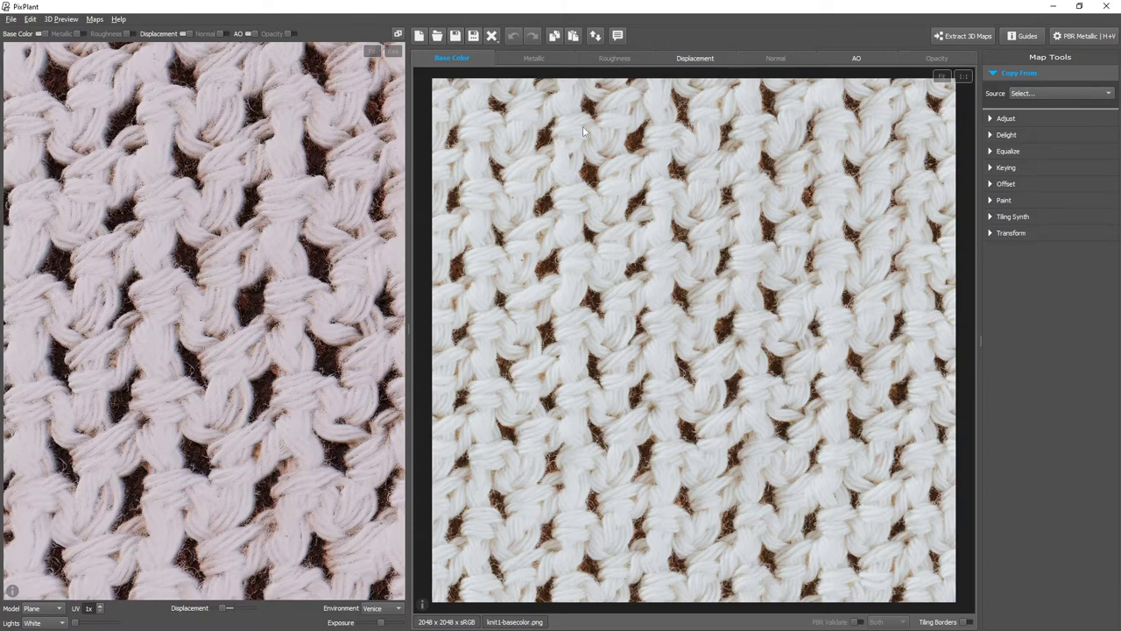
- Check the knit's displacement and base colour maps, then show the empty Opacity map
left_click(711, 57)
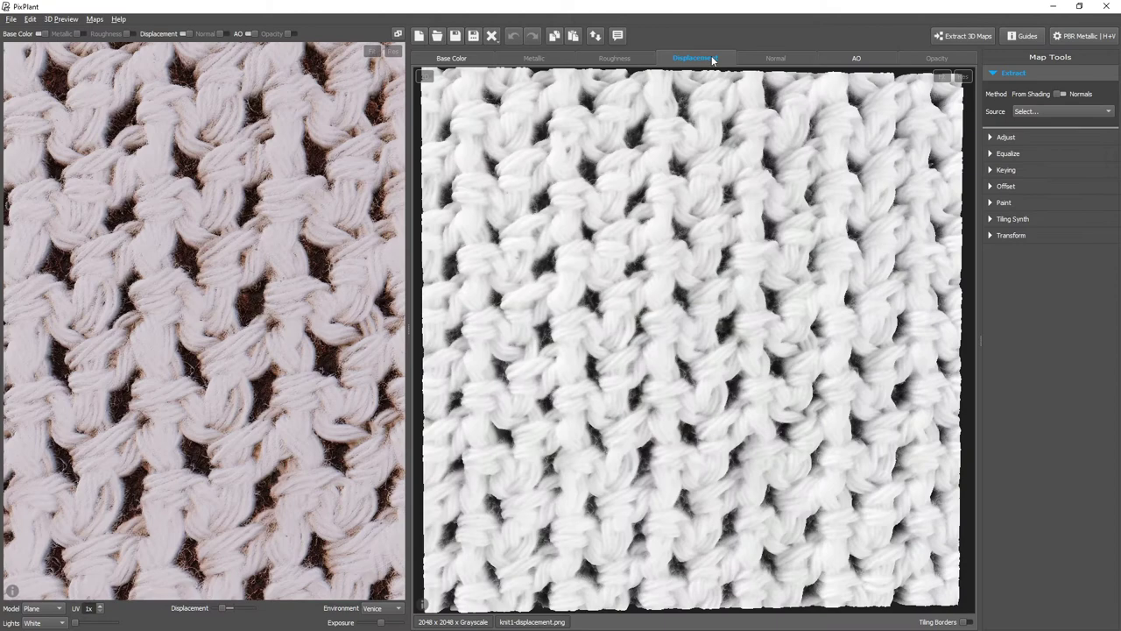
left_click(452, 57)
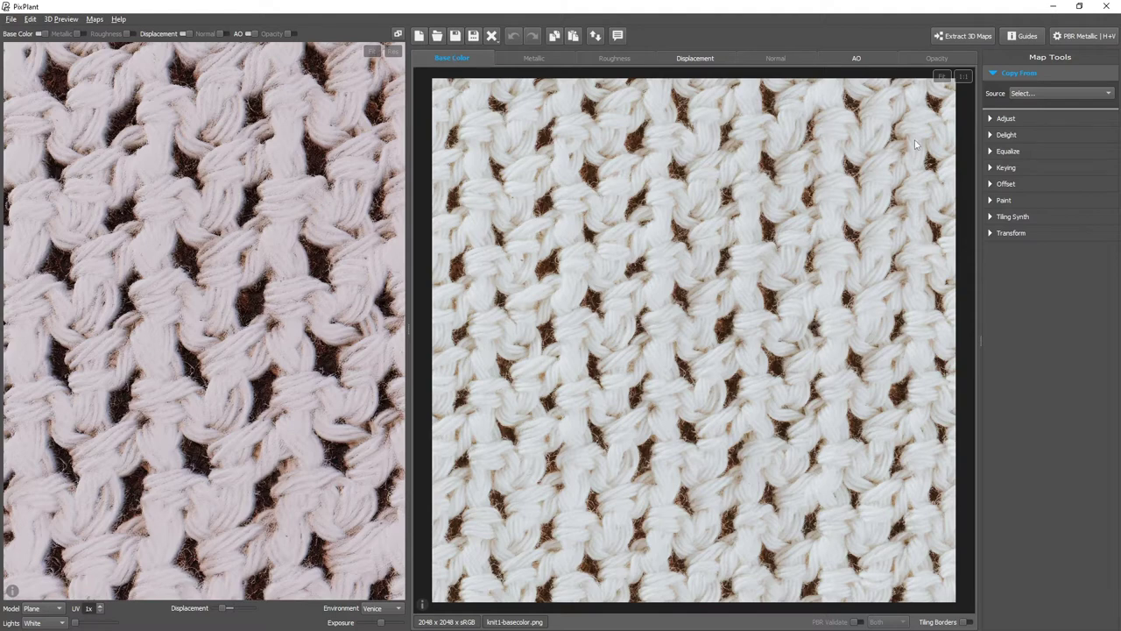
left_click(936, 58)
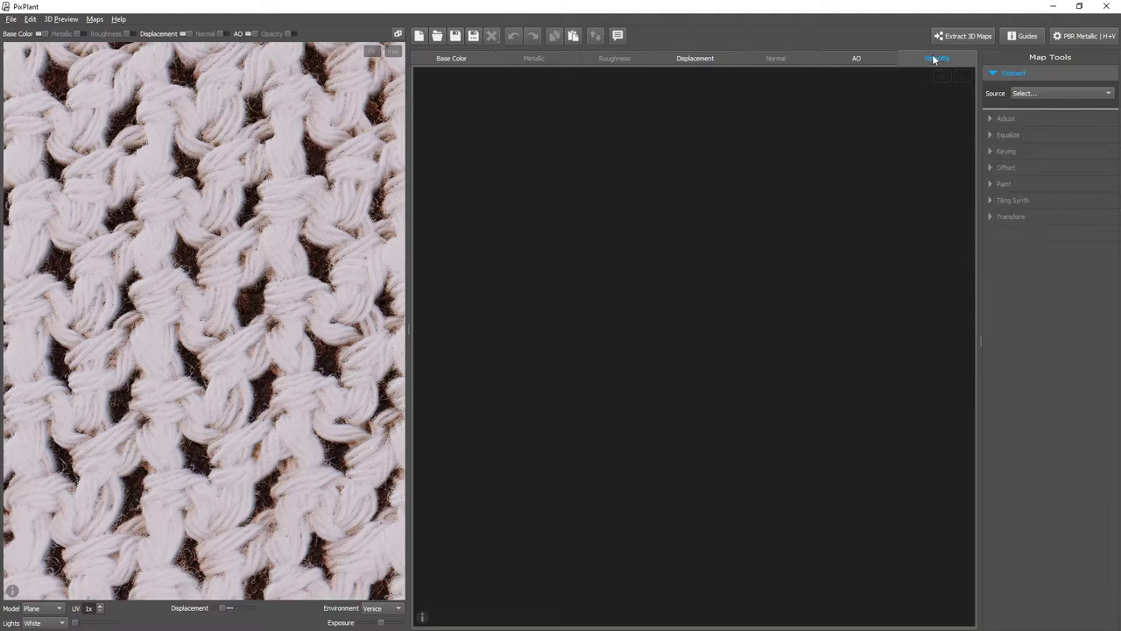
- Extract the knit's opacity map from a chosen source, opening black holes between the stitches
left_click(1045, 92)
left_click(1047, 111)
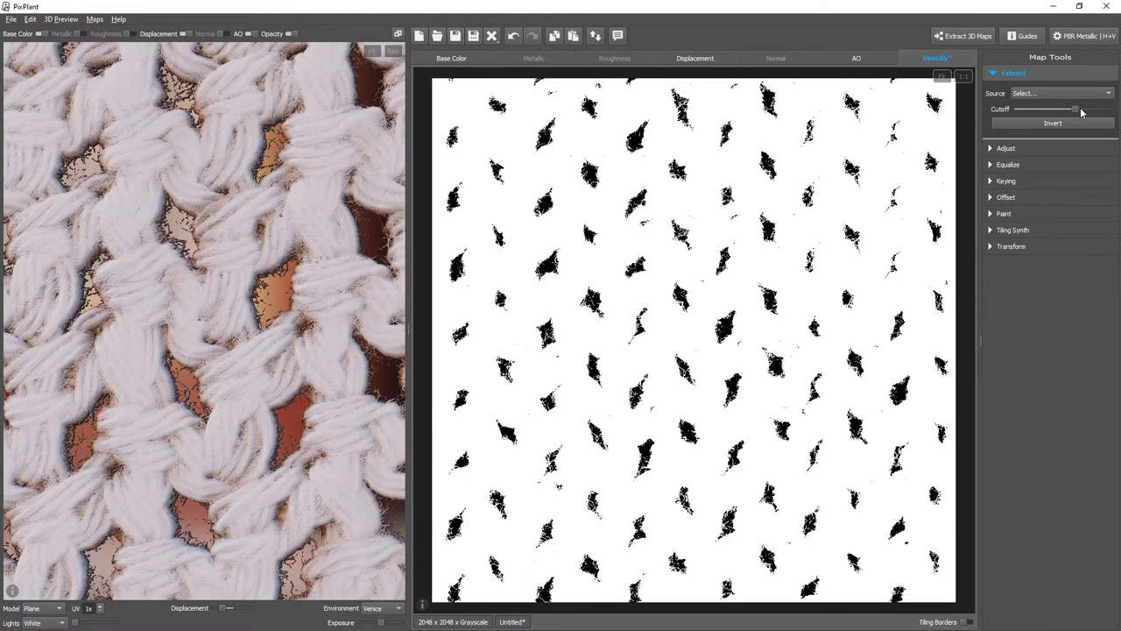
scroll(1081, 111, "down", 3)
scroll(1081, 112, "down", 3)
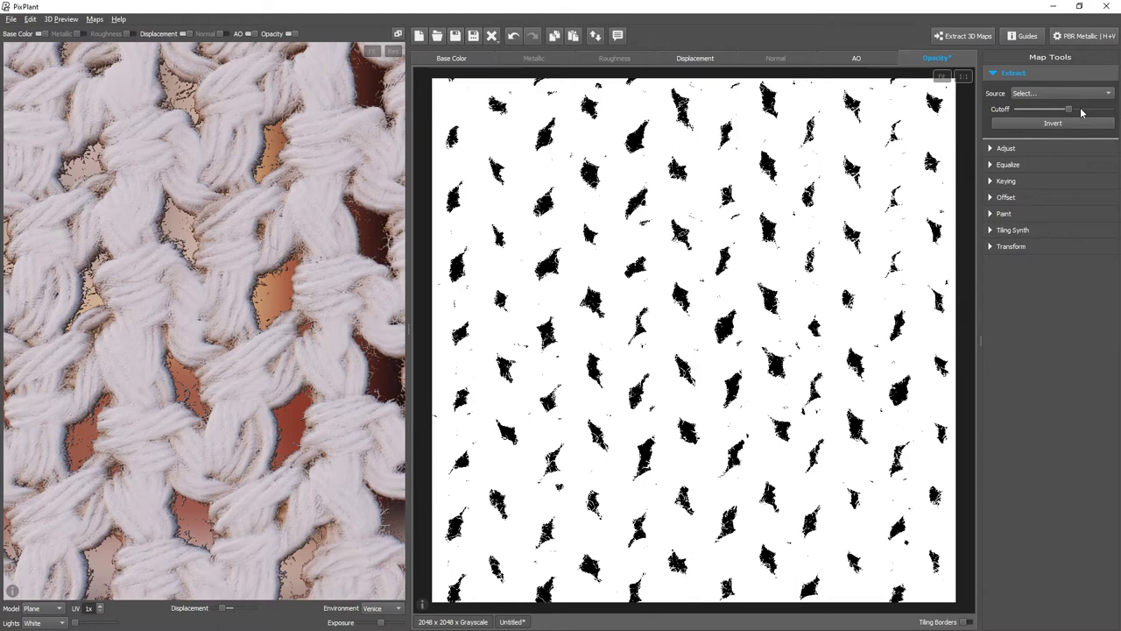
scroll(1080, 111, "down", 2)
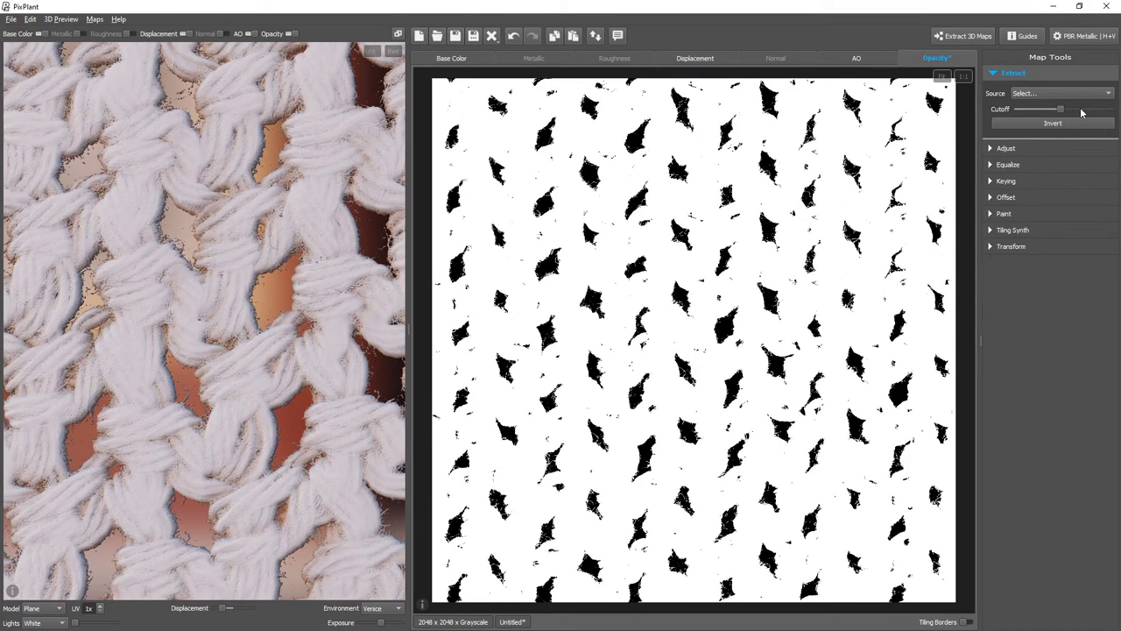
scroll(1081, 112, "down", 1)
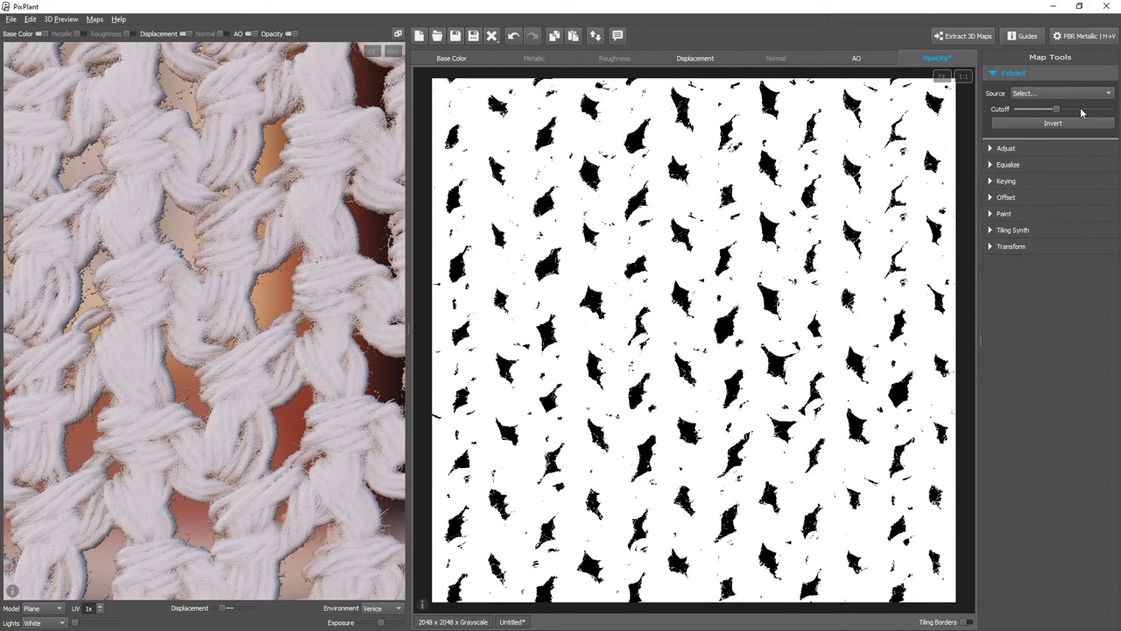
scroll(1081, 112, "down", 1)
scroll(1080, 111, "up", 2)
scroll(1080, 112, "up", 1)
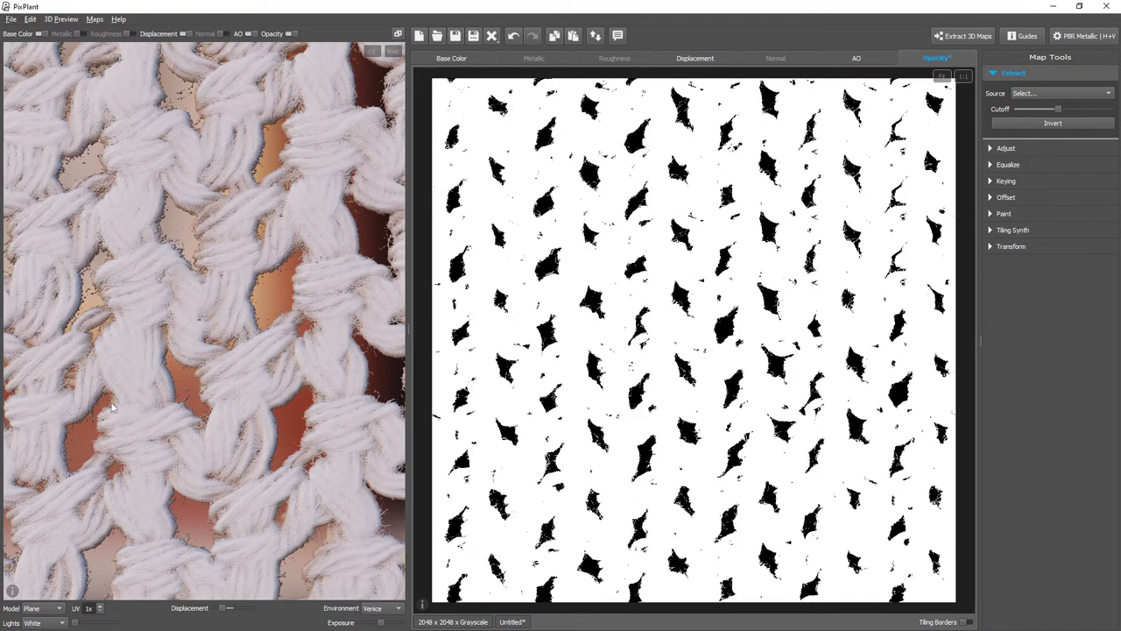
scroll(105, 405, "down", 3)
scroll(194, 369, "up", 3)
scroll(210, 368, "up", 2)
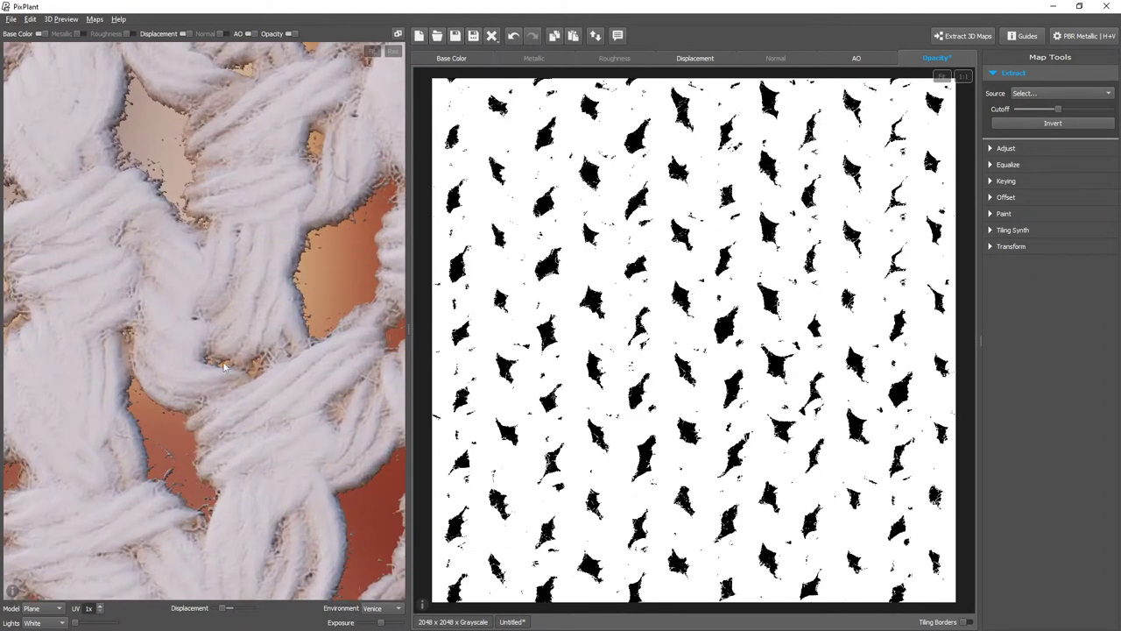
left_click_drag(212, 426, 194, 451)
scroll(198, 450, "down", 4)
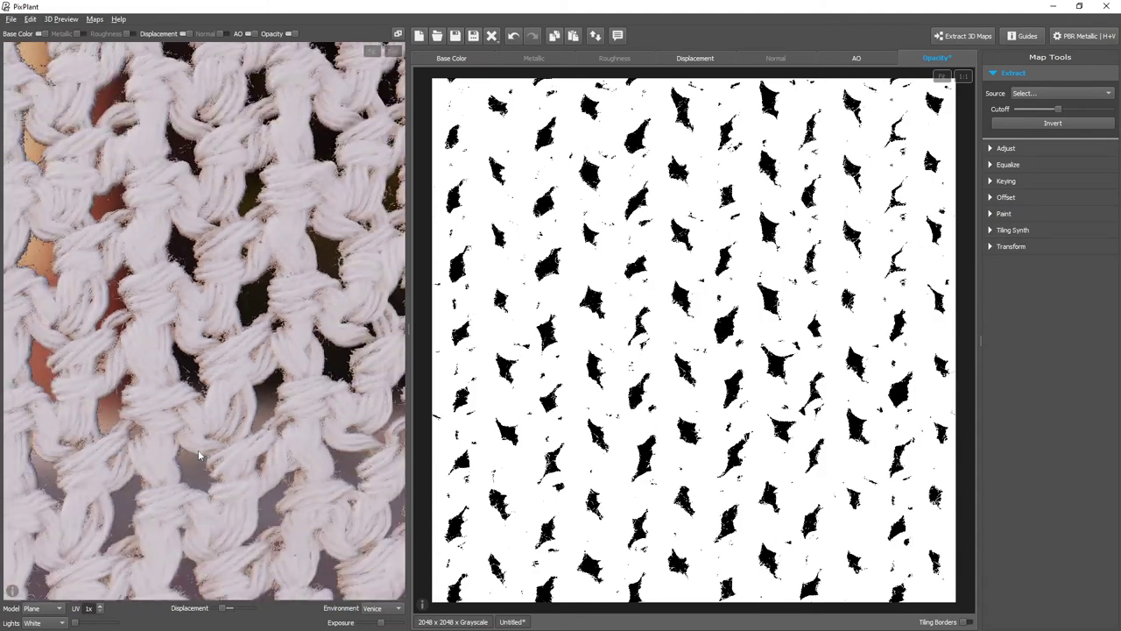
scroll(198, 450, "down", 2)
scroll(198, 455, "up", 1)
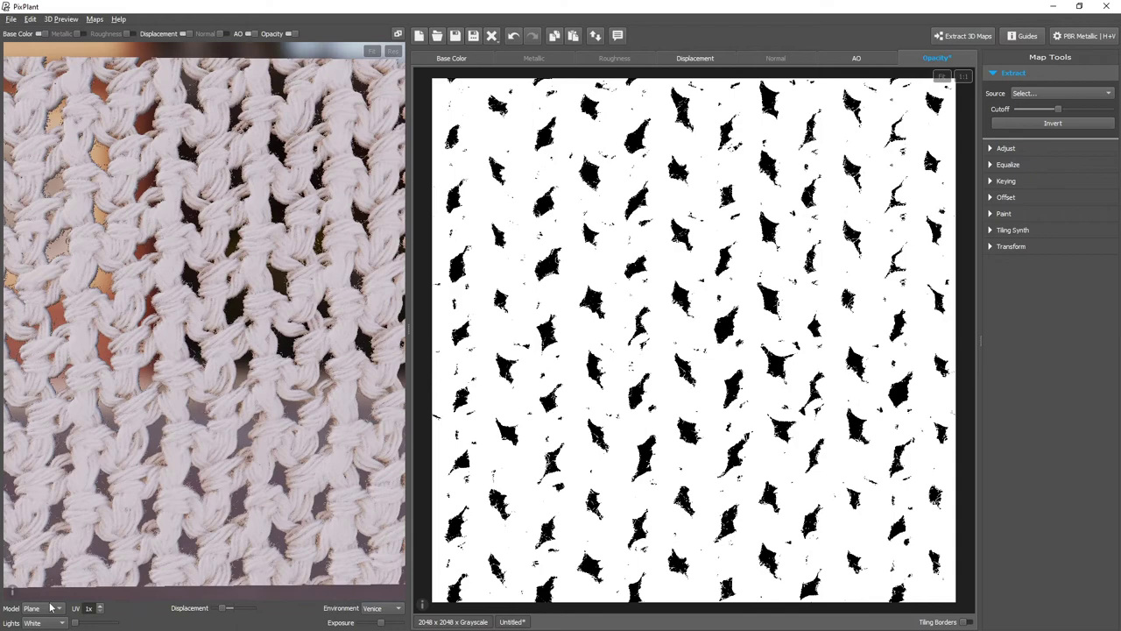
- Switch the 3D preview to the Cloth model and zoom in to inspect the knit's stitch gaps
left_click(46, 608)
left_click(35, 611)
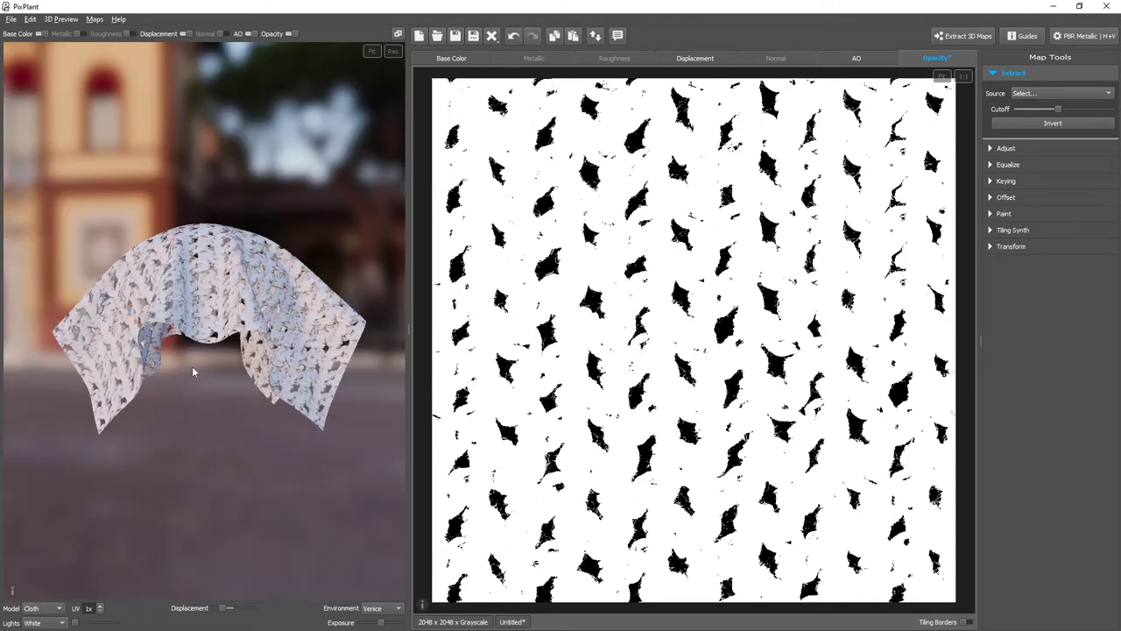
scroll(211, 316, "up", 5)
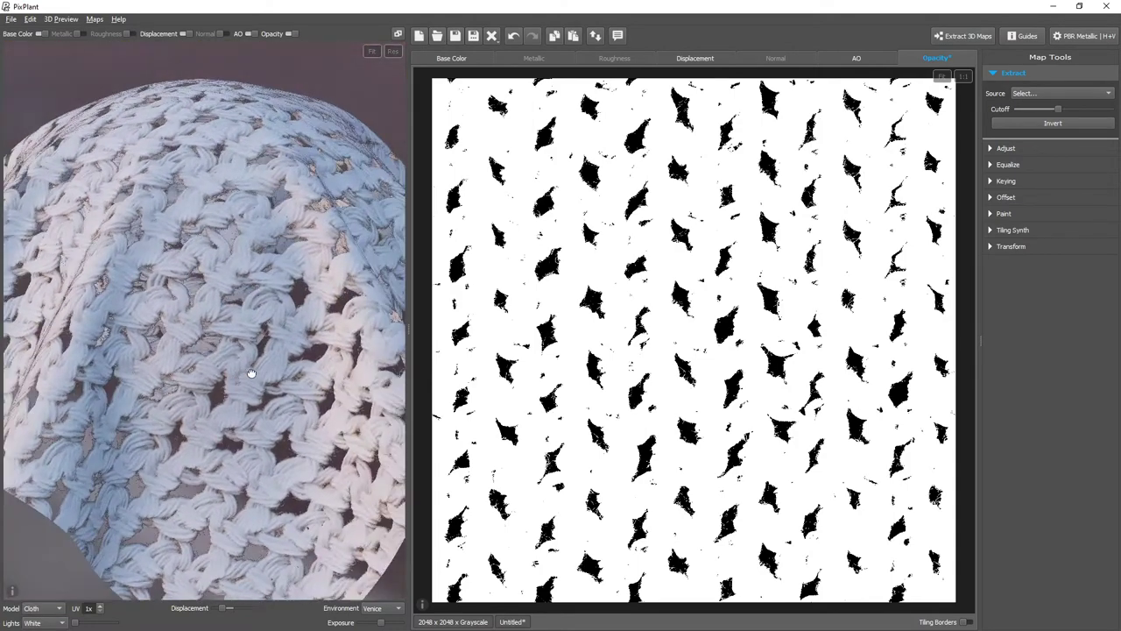
scroll(239, 360, "up", 5)
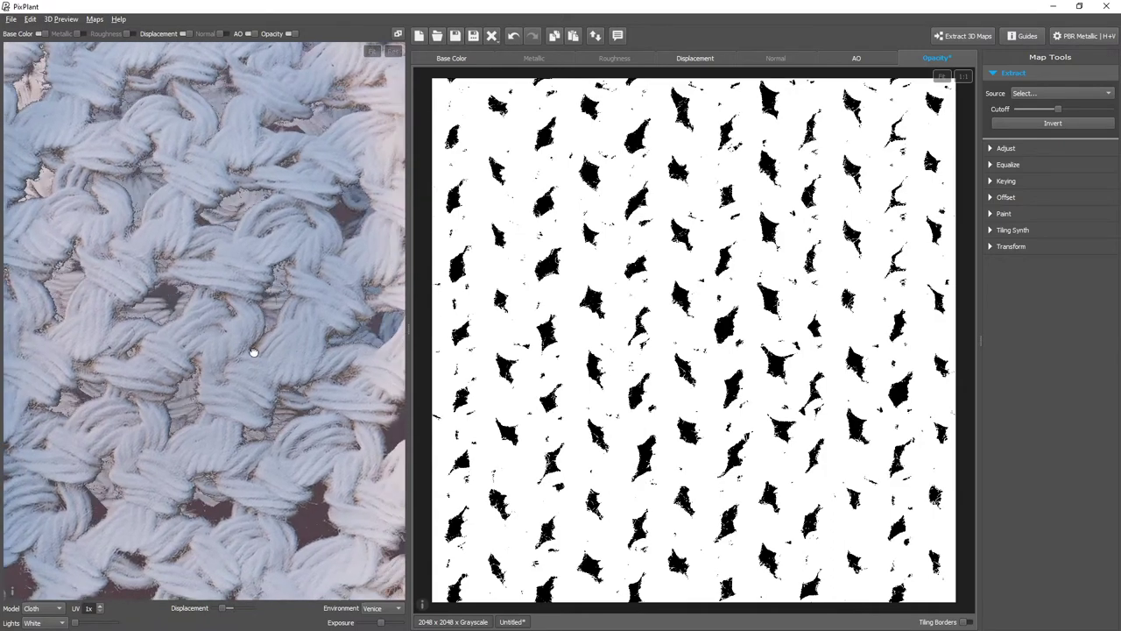
left_click_drag(253, 353, 252, 362)
scroll(274, 346, "up", 3)
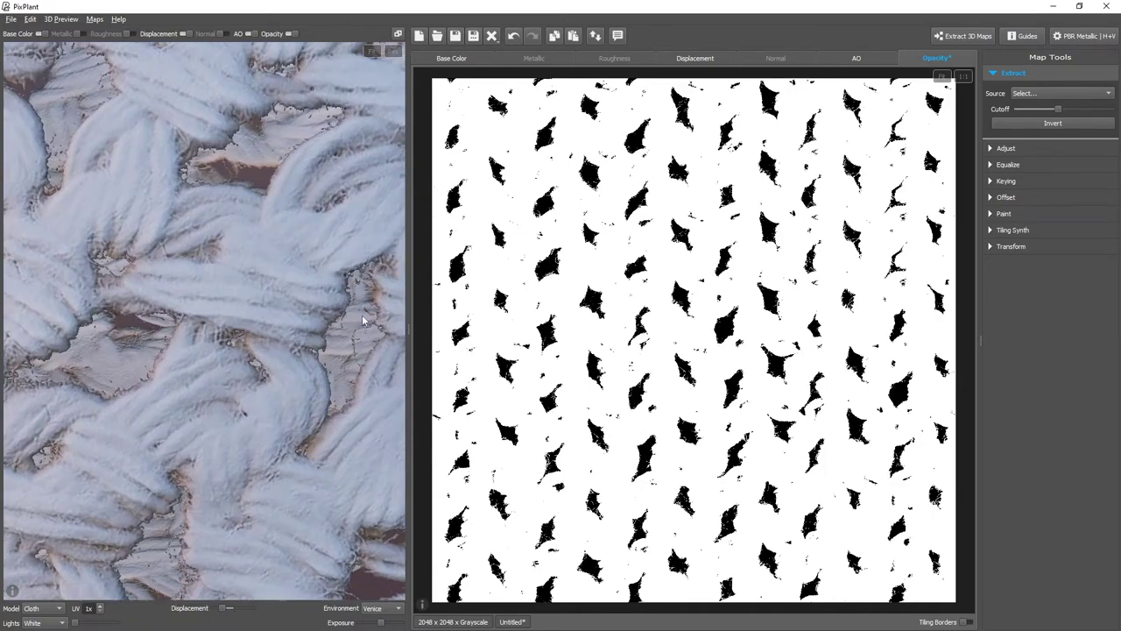
left_click_drag(256, 394, 253, 388)
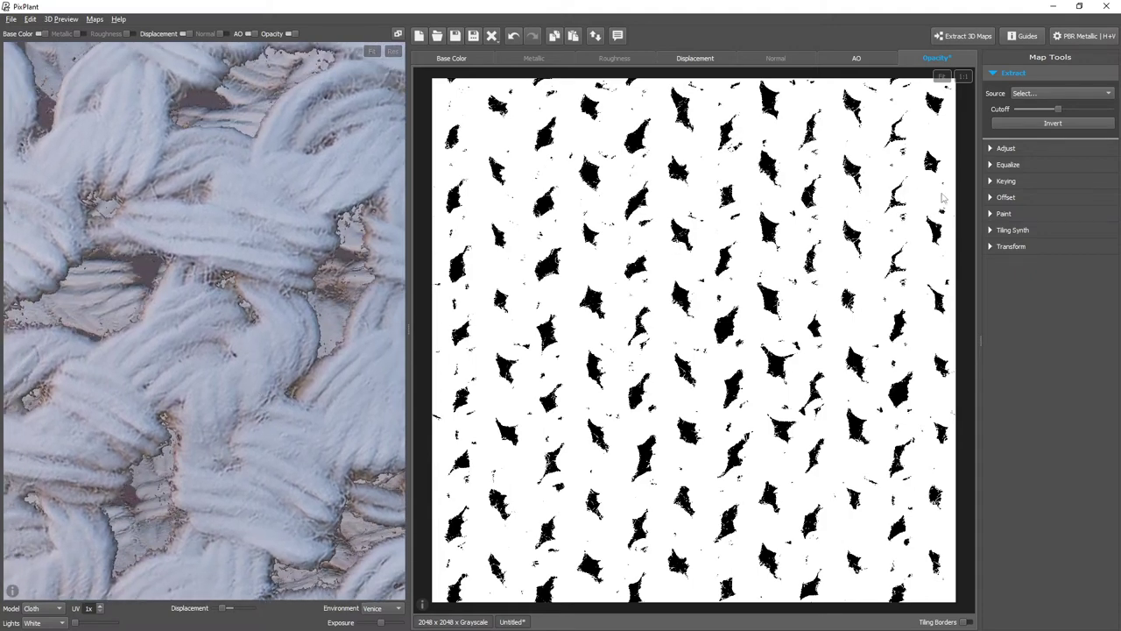
- Nudge the Erode-Dilate slider slightly toward Erode to enlarge the knit opacity map's holes
left_click(1045, 149)
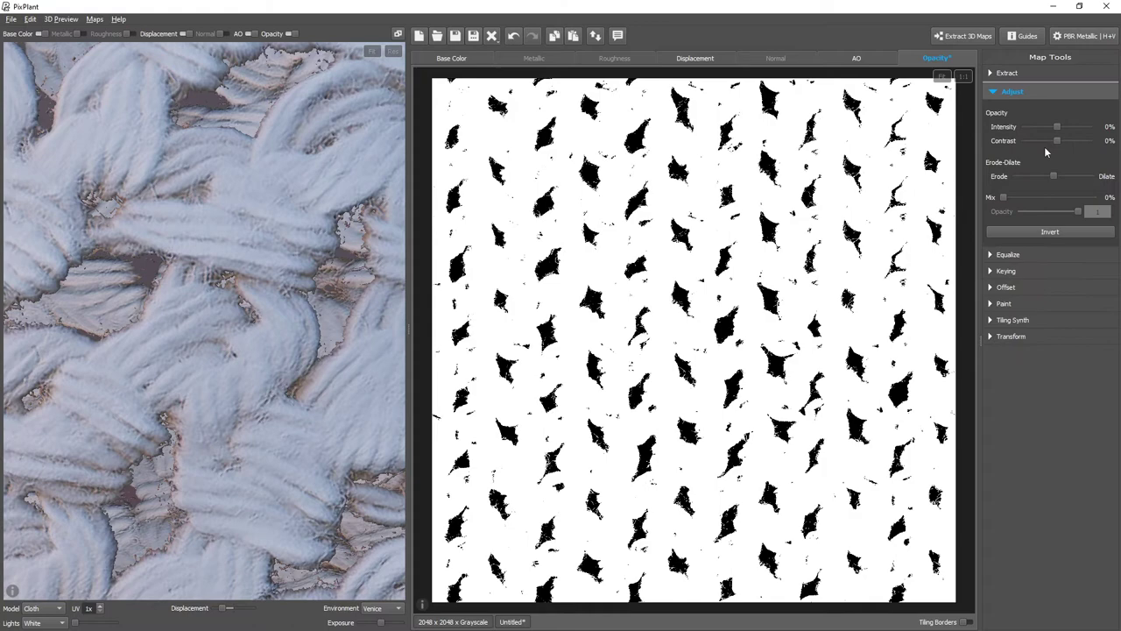
left_click_drag(1049, 179, 1051, 179)
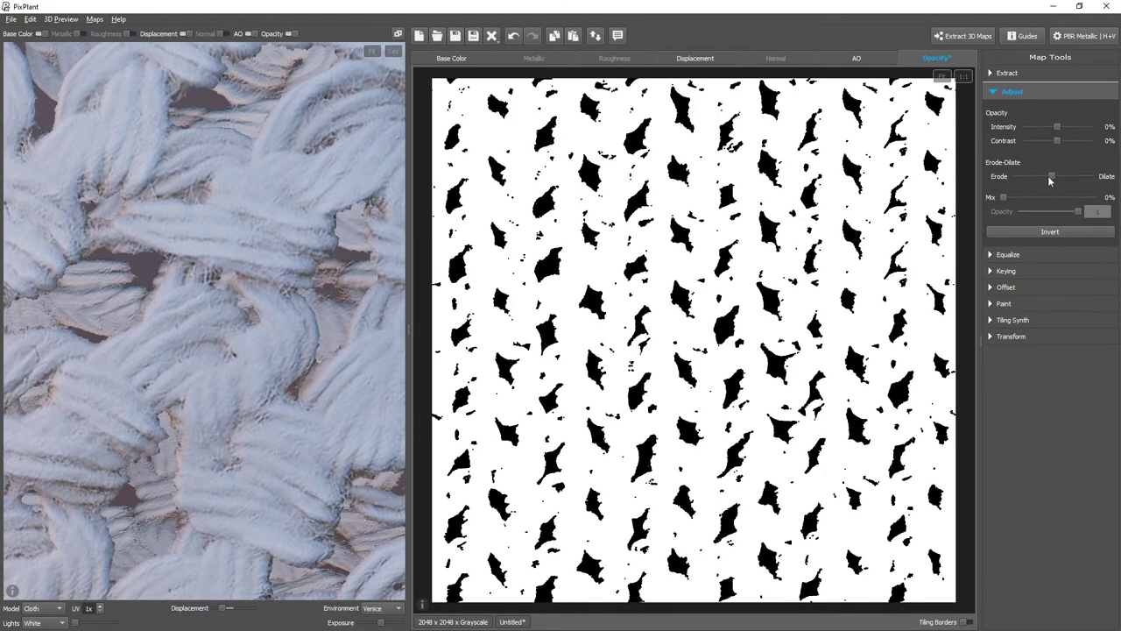
scroll(341, 320, "down", 3)
mouse_move(282, 354)
left_mouse_down()
mouse_move(258, 308)
mouse_move(272, 337)
left_mouse_up()
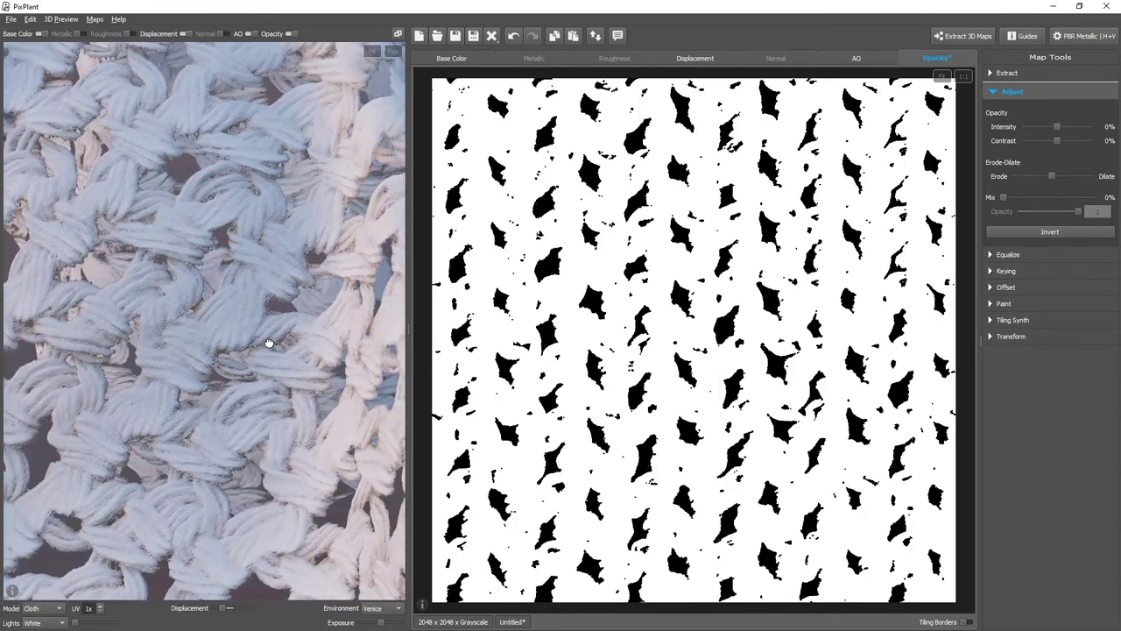
left_click(1016, 255)
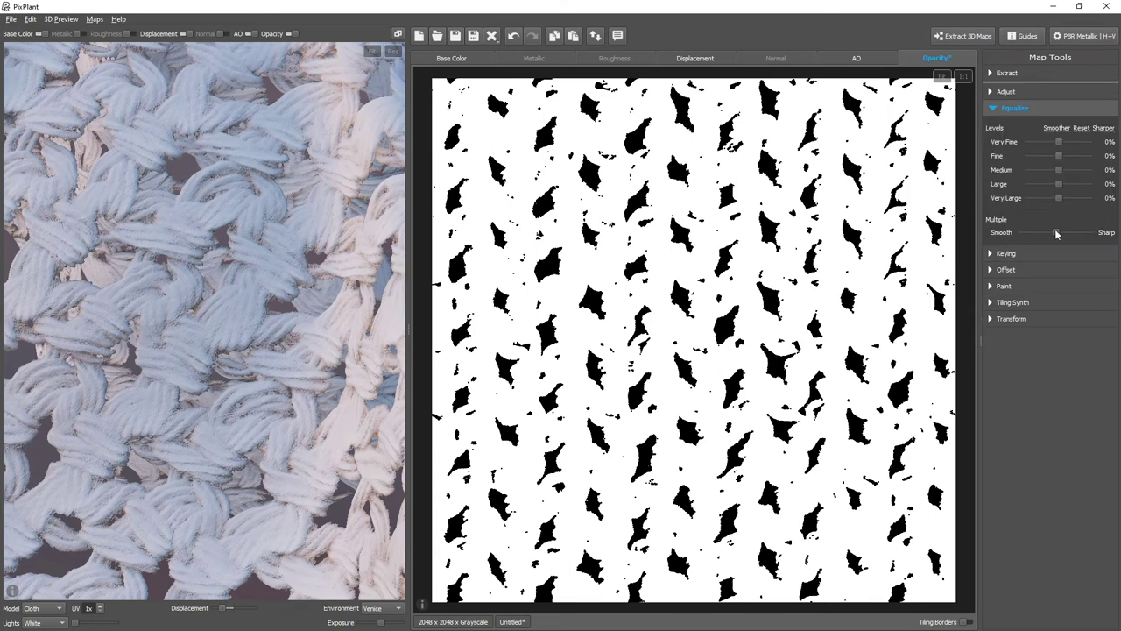
- Equalize the opacity map toward Smooth, Very Fine at -72% through -13%, softening hole edges
left_click_drag(1056, 232, 1052, 232)
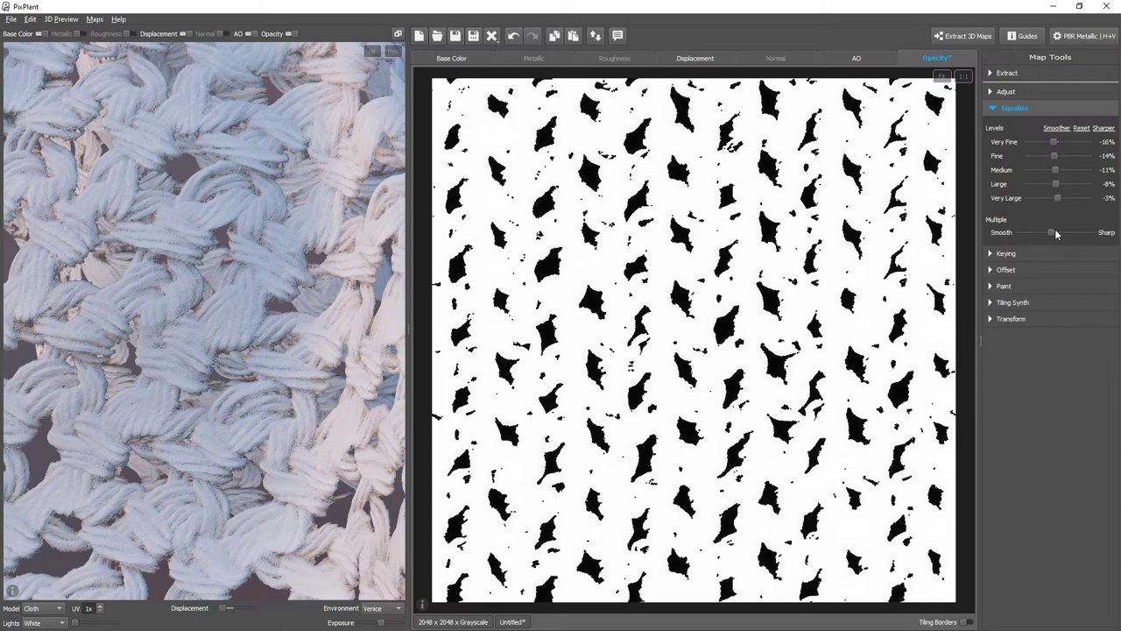
scroll(270, 281, "up", 5)
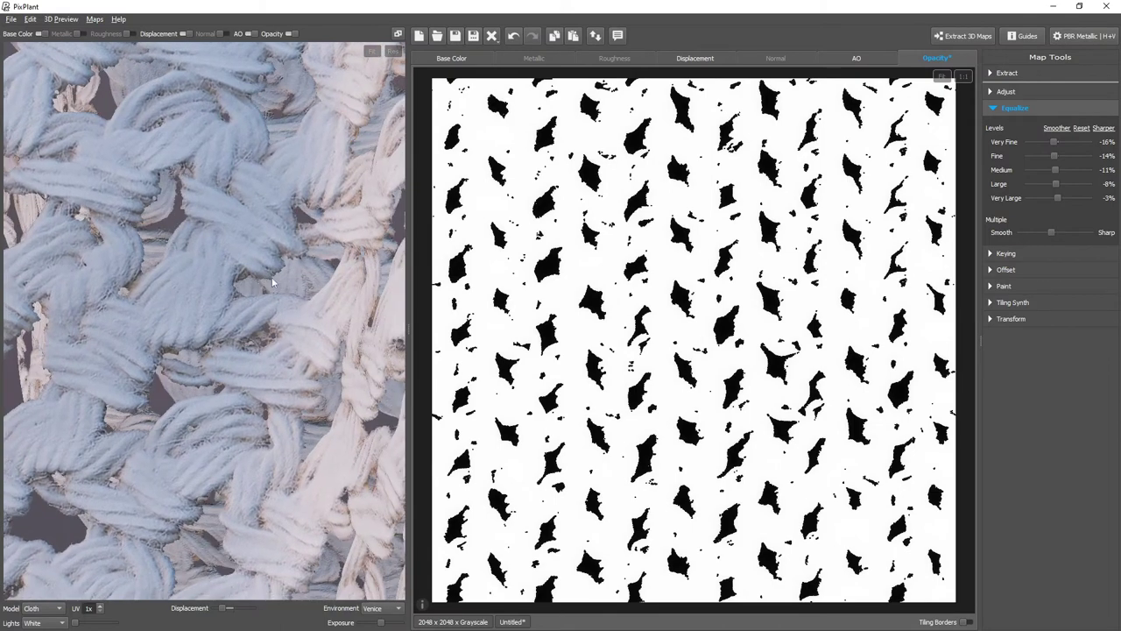
left_click(1040, 232)
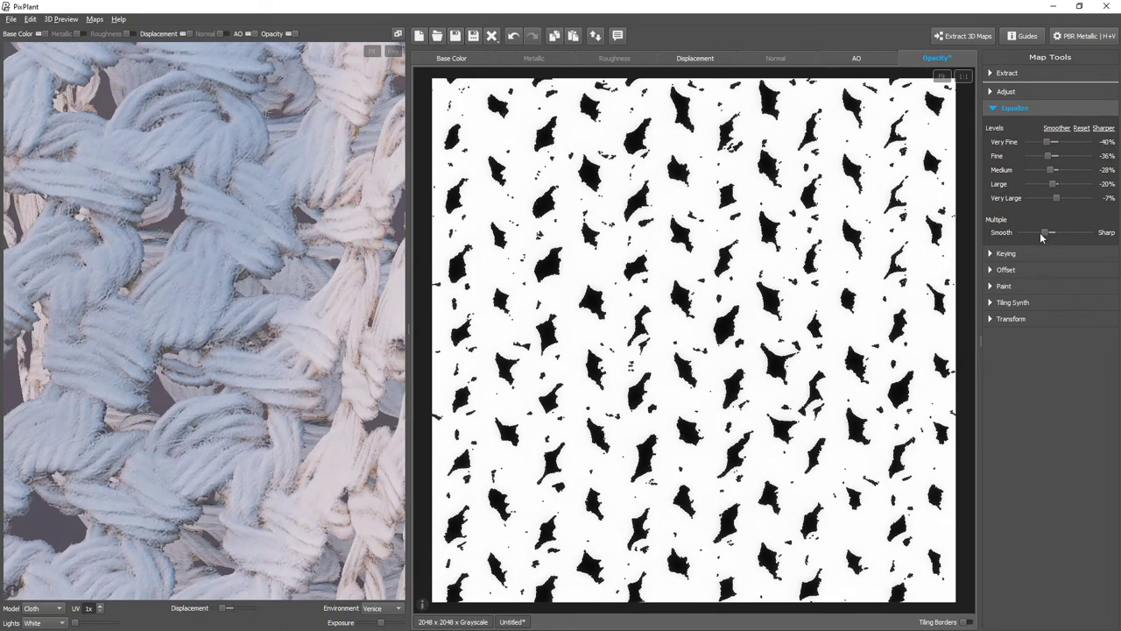
scroll(1039, 232, "down", 1)
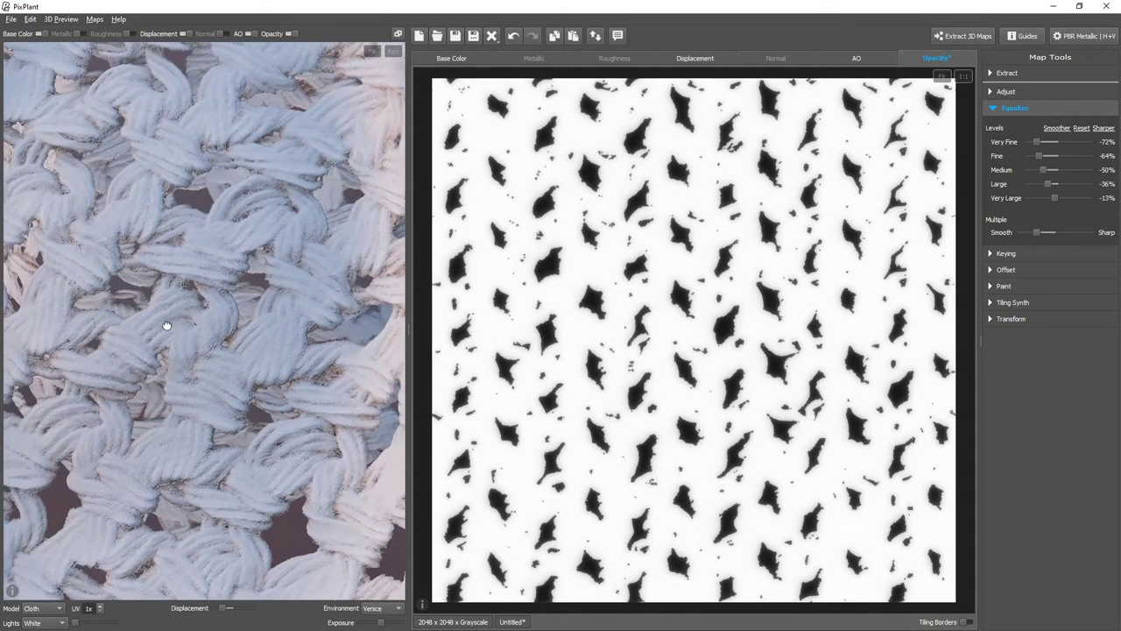
scroll(194, 342, "down", 5)
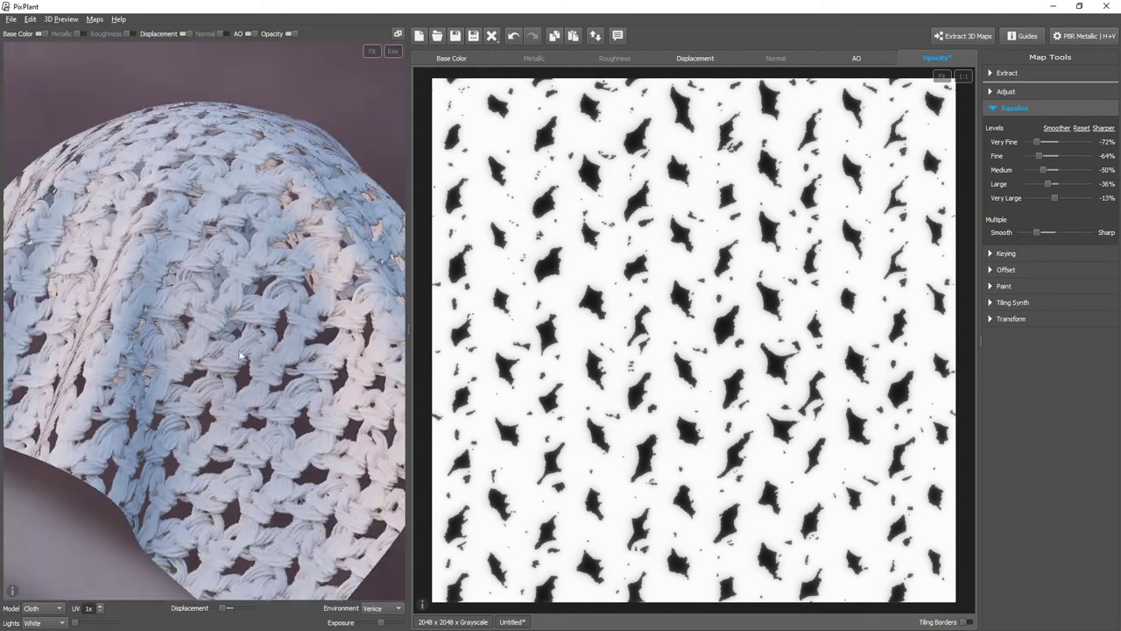
left_click_drag(251, 371, 97, 355)
- Tile the knit texture 3x on the cloth preview and orbit around the whole drape
scroll(90, 611, "up", 1)
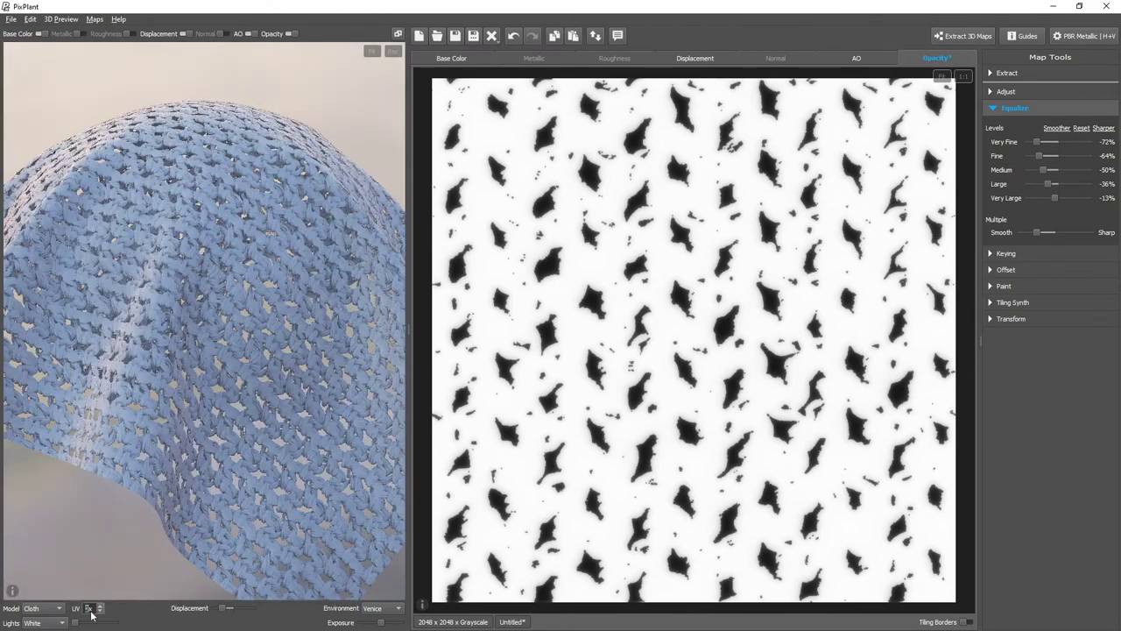
scroll(90, 611, "up", 1)
scroll(280, 366, "down", 3)
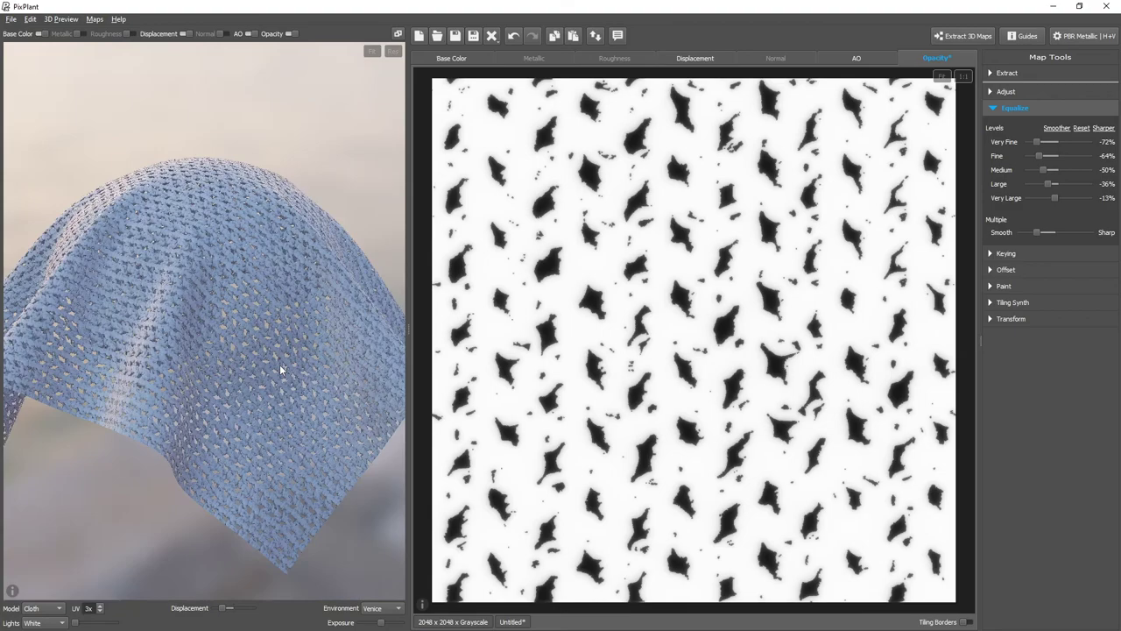
left_click_drag(279, 364, 1120, 346)
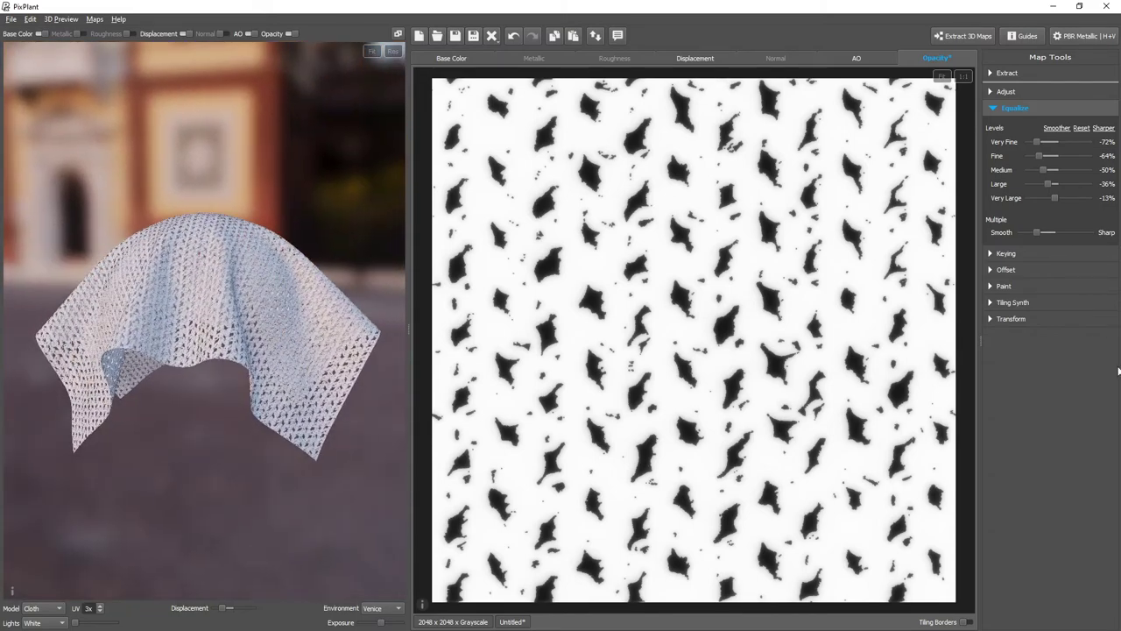